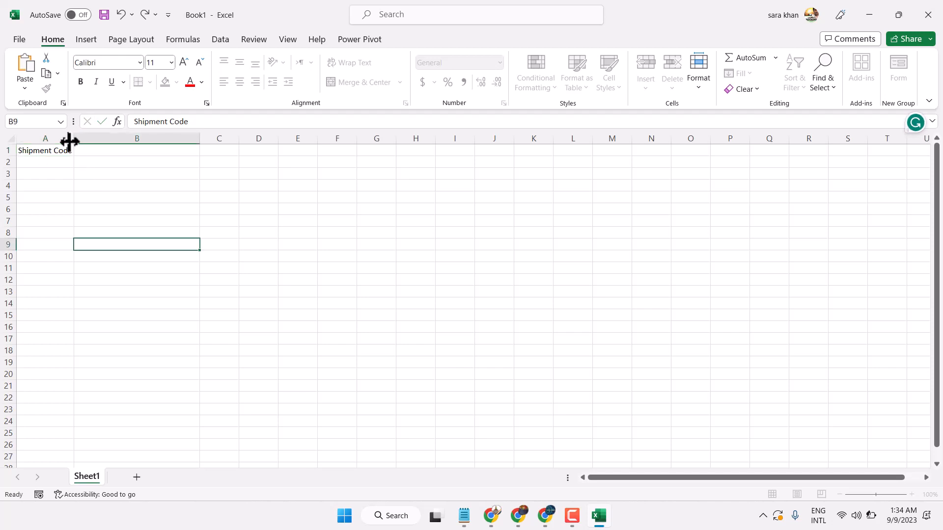
- Autofit the width of column A to the Shipment Code header
left_click(66, 137)
double_click(73, 138)
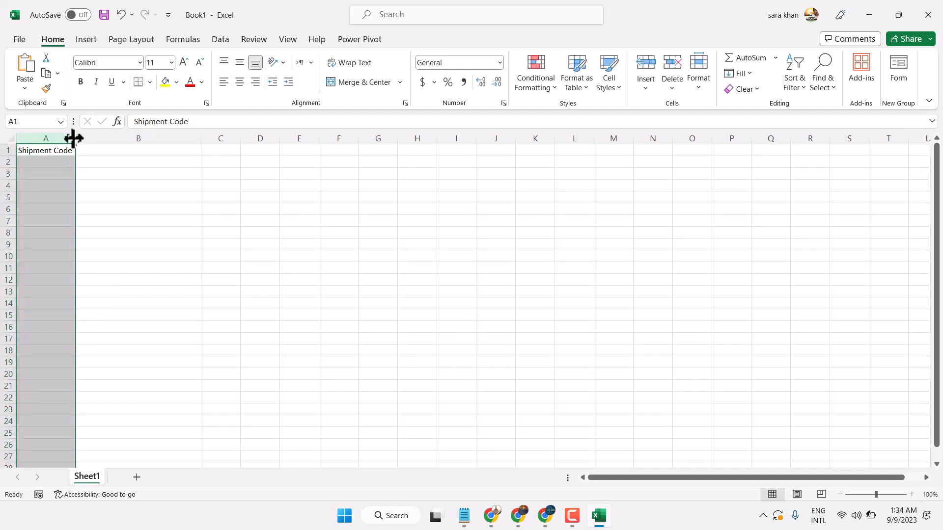
left_click(145, 217)
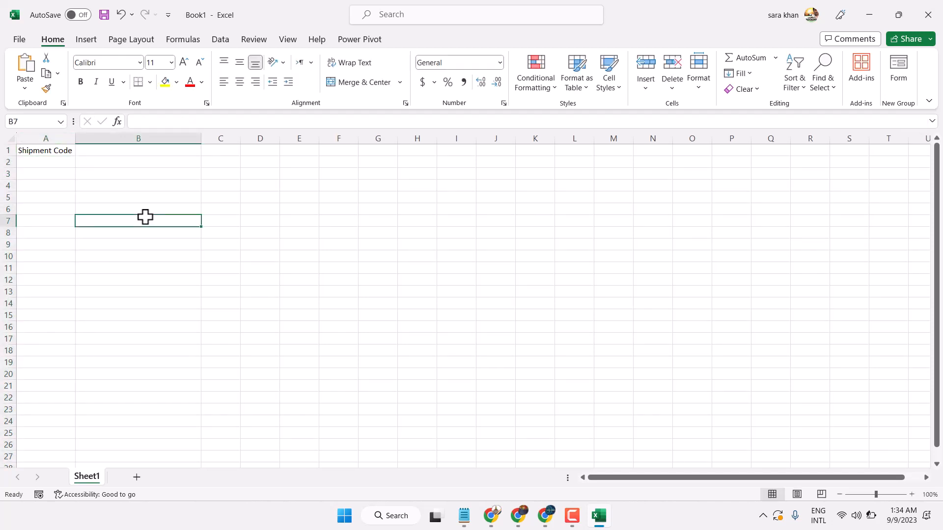
- Enter the shipment code 3434FGDG42423 in cell A2 and autofit column A to it
left_click(46, 163)
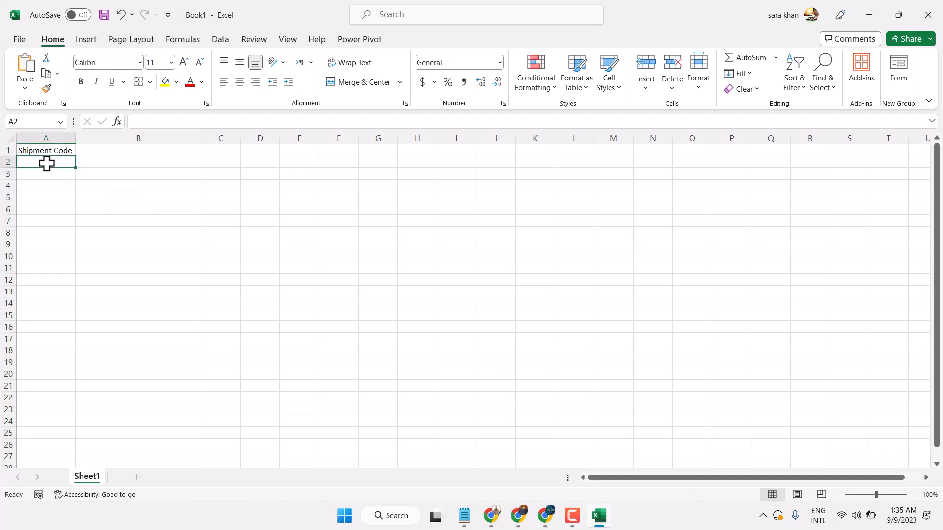
type("34")
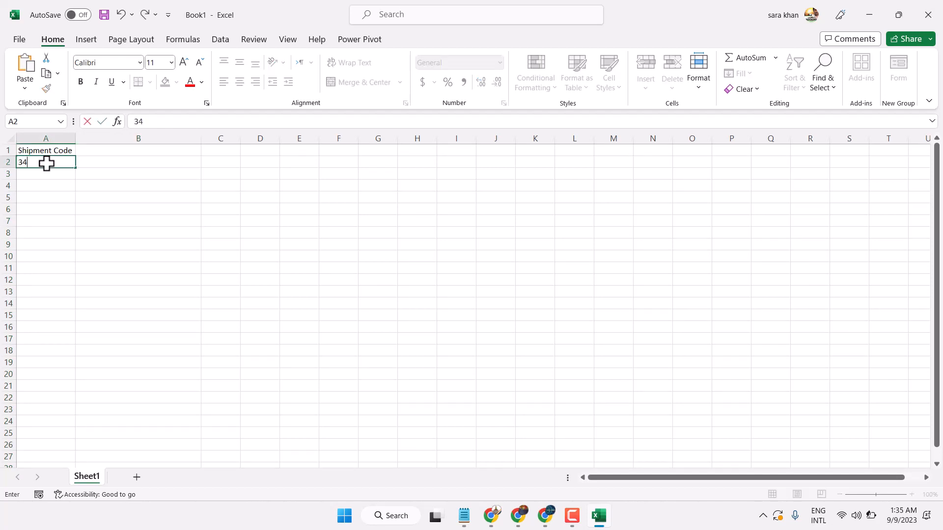
type("34")
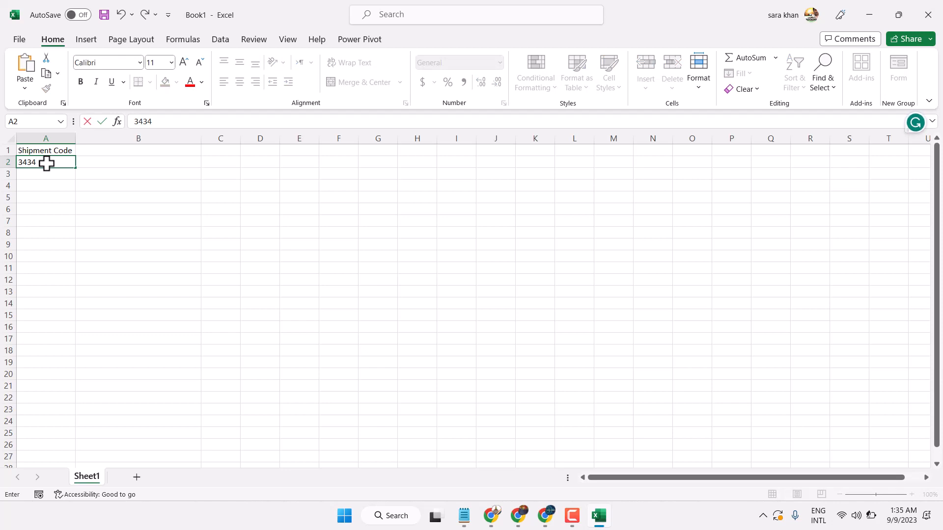
type("FGDG42423")
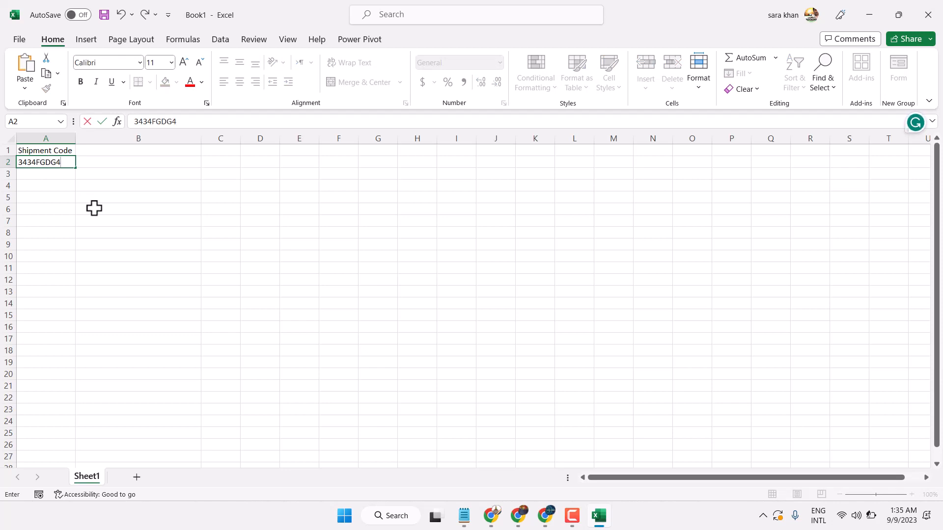
double_click(76, 136)
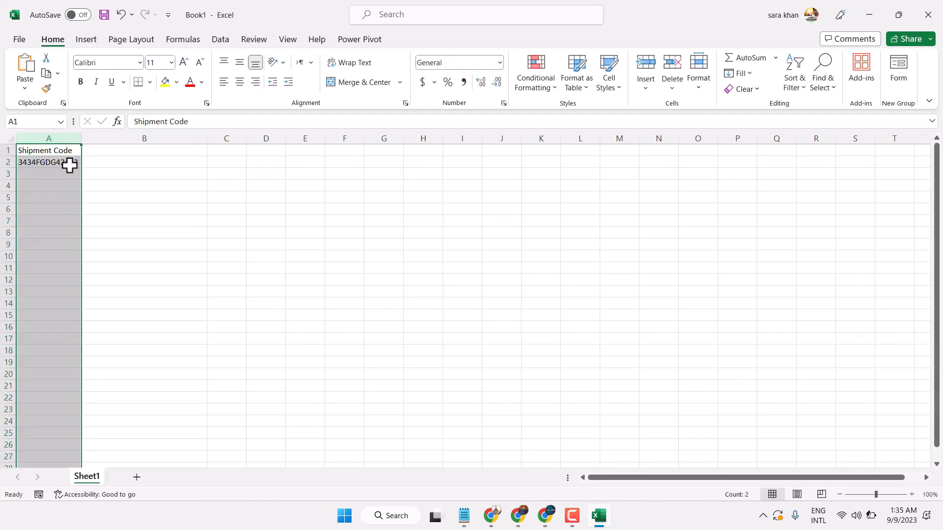
- Fill the shipment code from A2 down to A15 as an incrementing series
left_click(69, 163)
left_click_drag(81, 167, 76, 319)
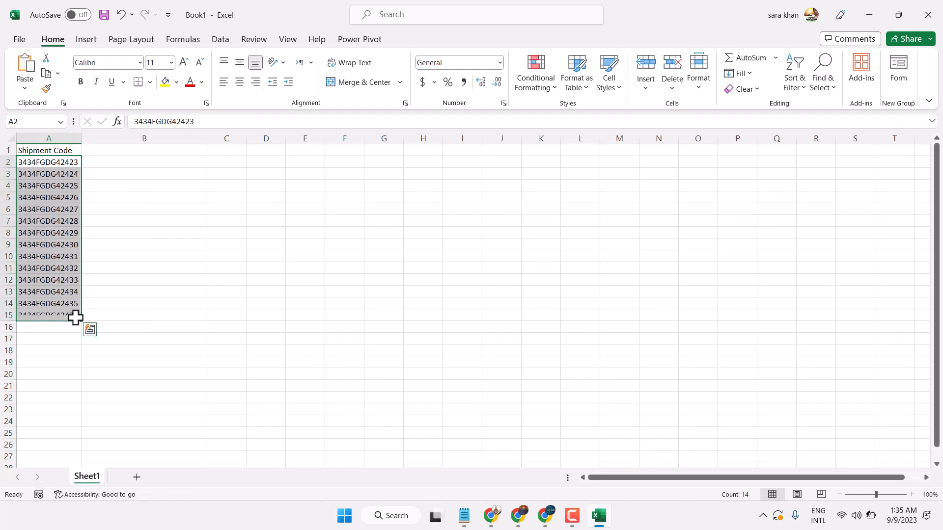
left_click(44, 181)
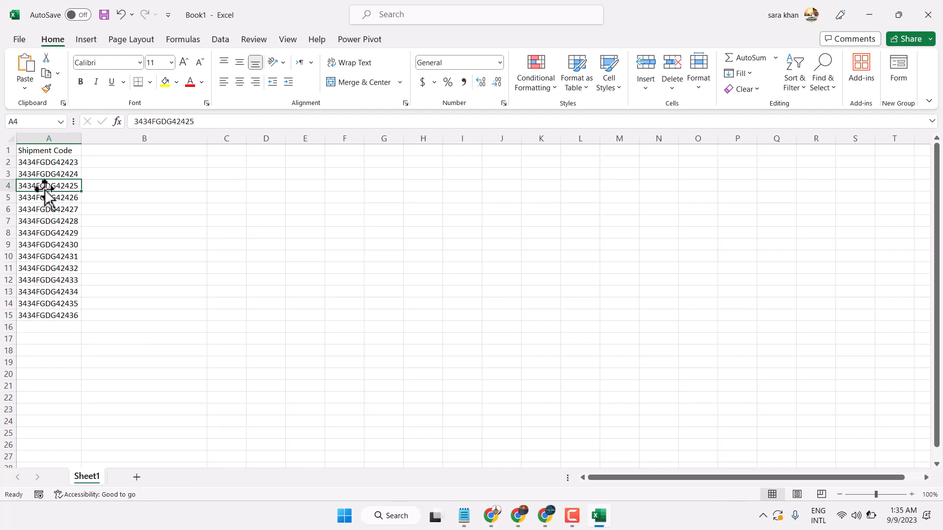
- Insert a 3 in the middle of the code in A4 so that it reads 3434FG3DG42425
double_click(44, 190)
left_click(43, 186)
double_click(45, 186)
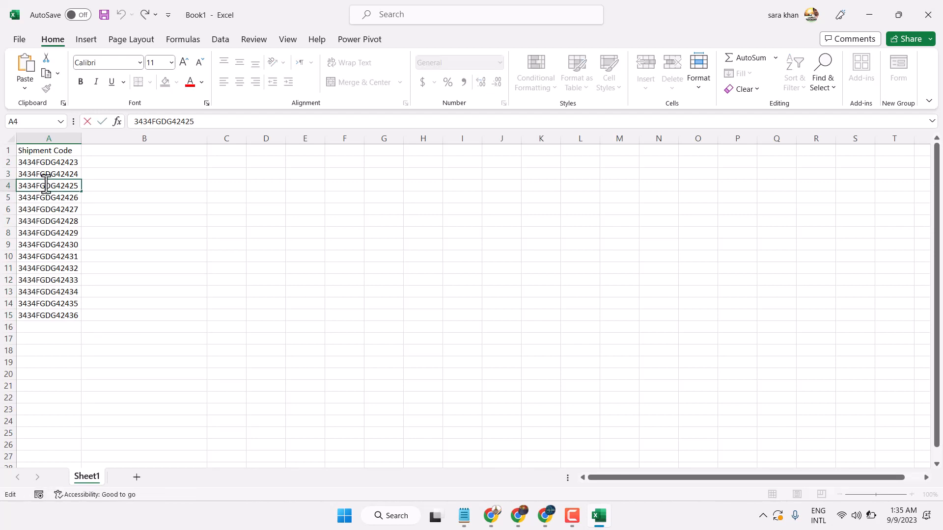
type("35")
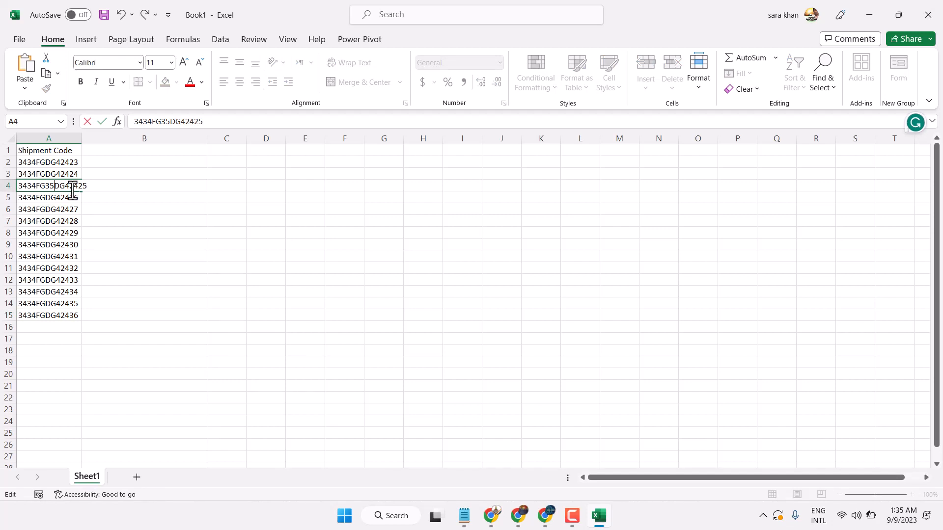
key("BackSpace")
- Edit the beginning of the shipment code in A6 so that it reads 33434FGDG42427
left_click(47, 210)
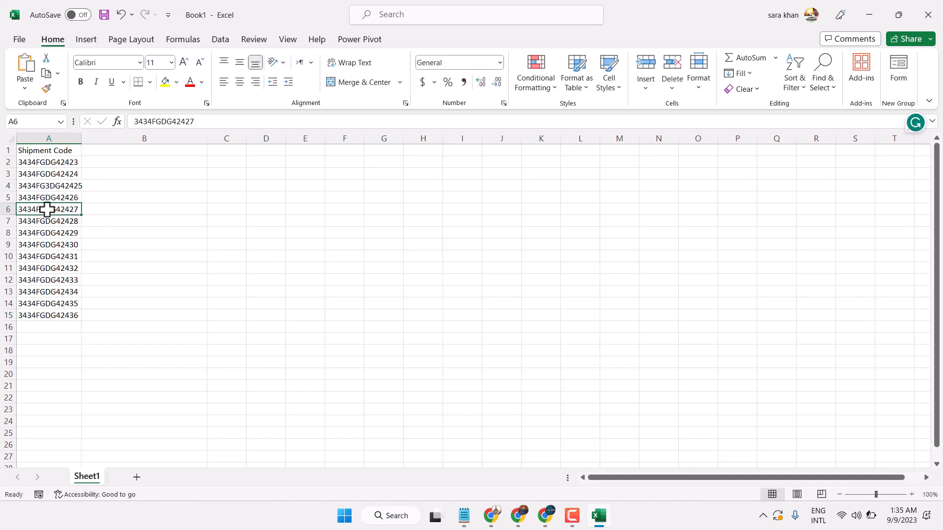
double_click(34, 210)
left_click_drag(32, 213, 18, 211)
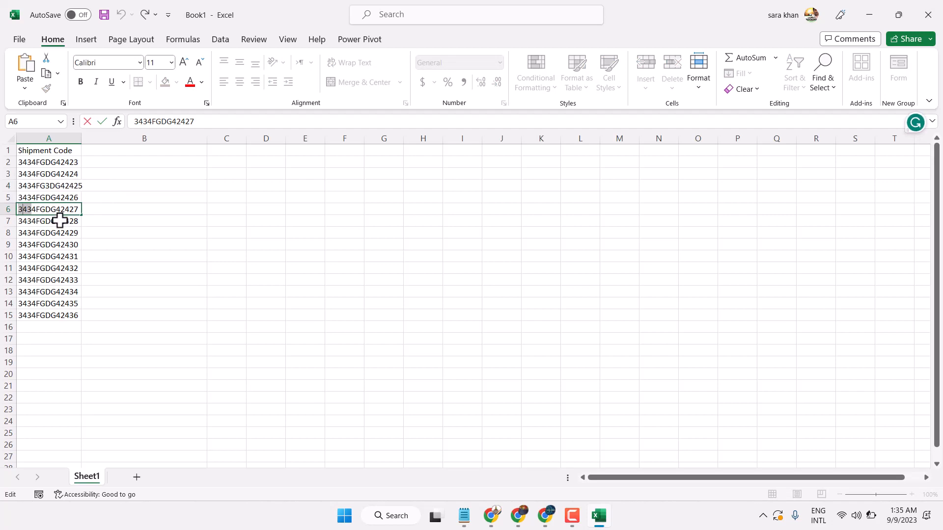
type("334")
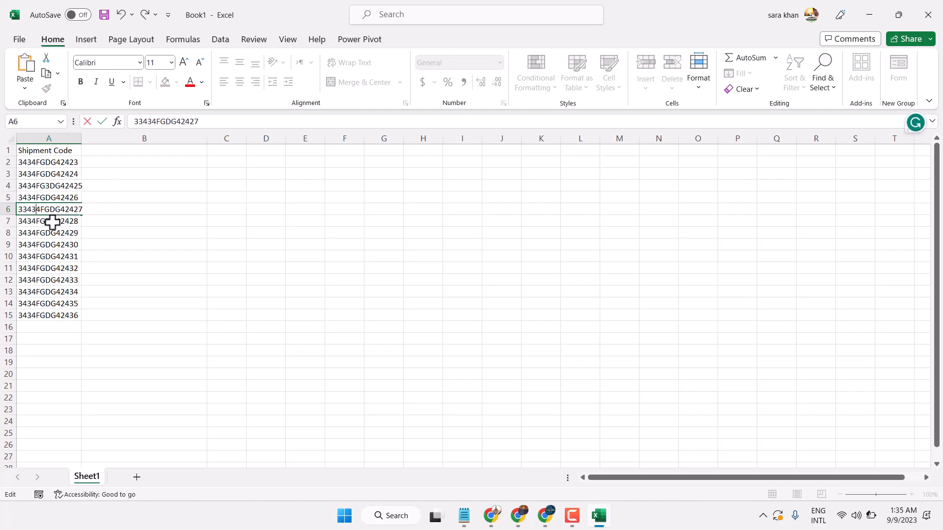
- Replace the middle characters GDG4 of the code in A7 with JJJ33, making it 3434FJJJ332428
double_click(51, 222)
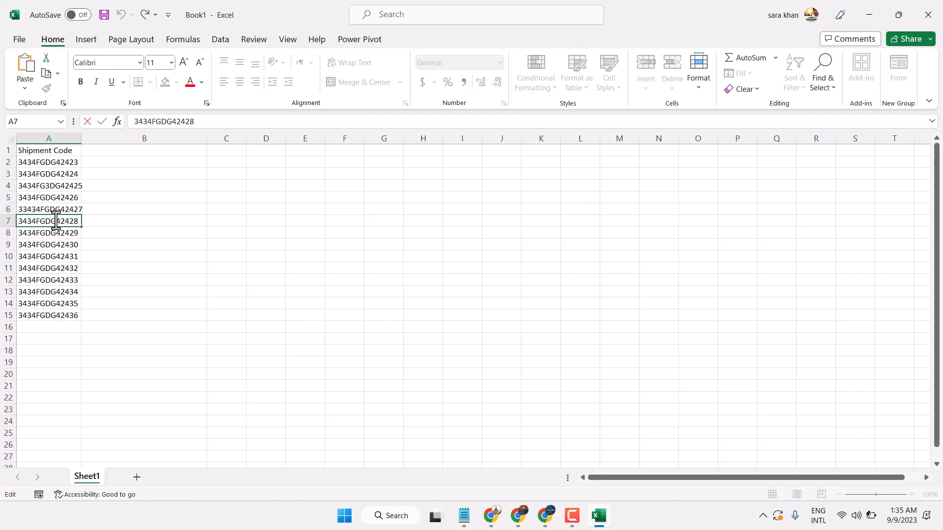
left_click_drag(40, 221, 62, 222)
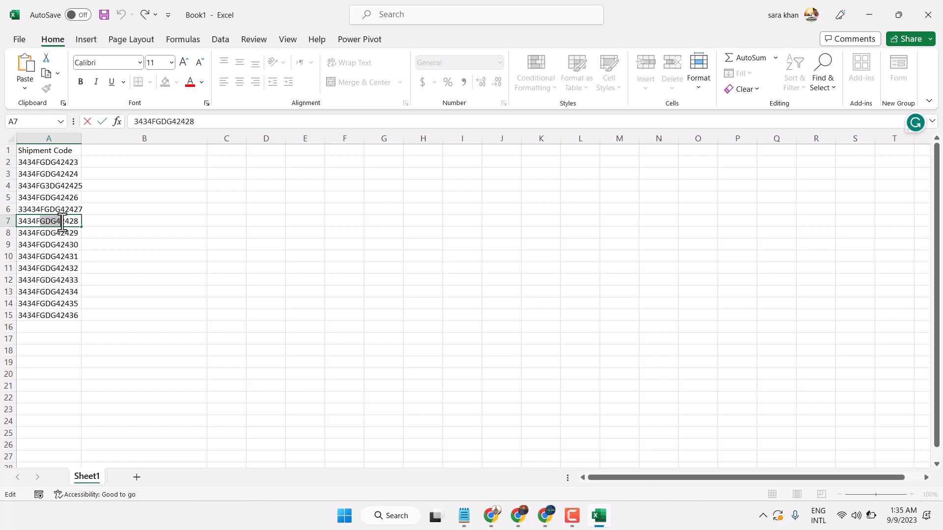
type("JJJ")
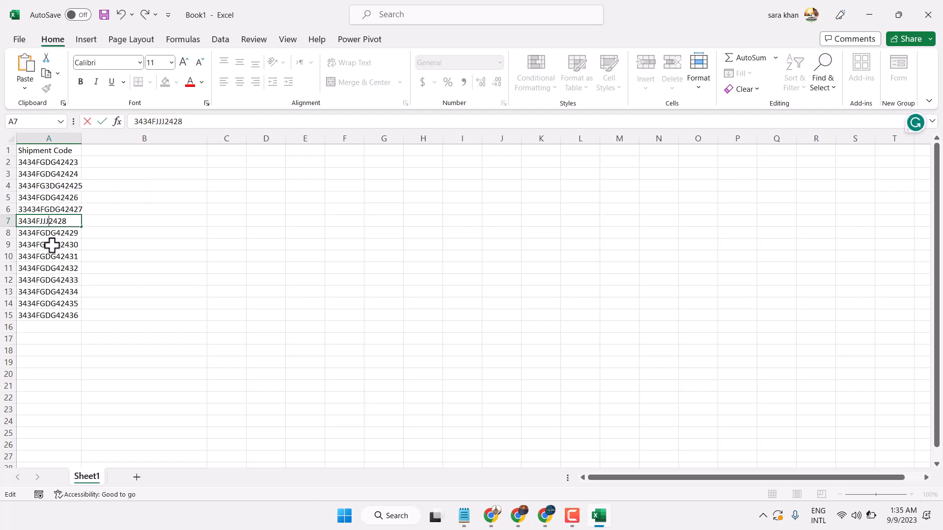
type("33")
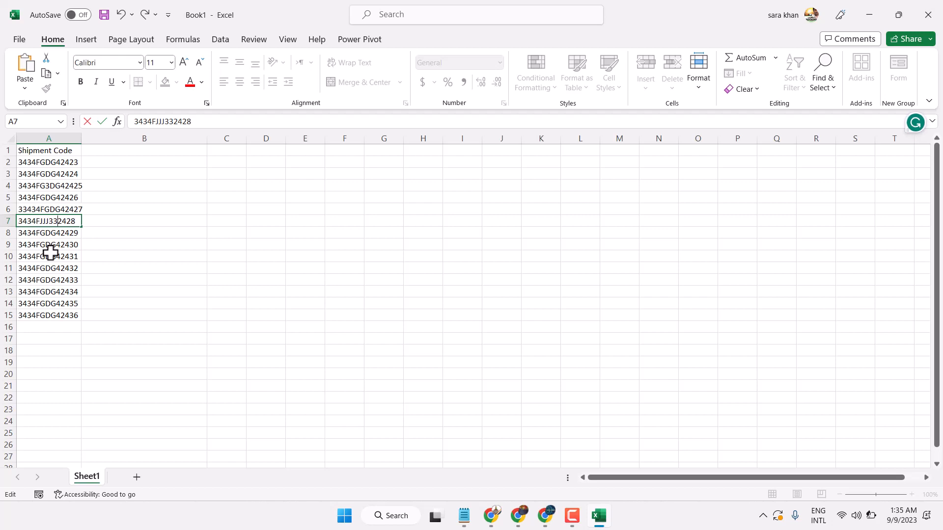
- Replace the middle characters of the shipment code in A10 with 56, making it 34356G42431
left_click(50, 253)
double_click(49, 254)
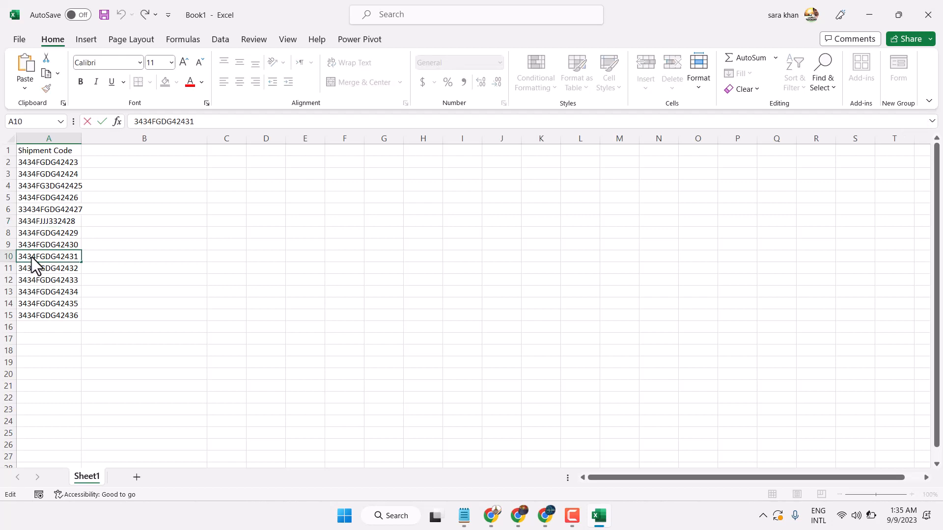
left_click_drag(31, 257, 51, 256)
type("56")
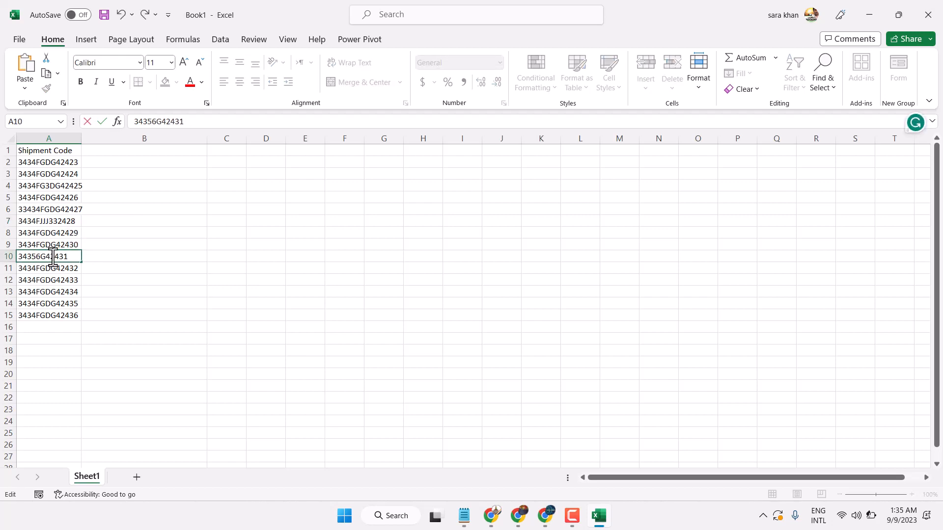
- Replace the middle of the shipment code in A13 with 334BBNM so that it reads 343334BBNM2434
left_click(31, 291)
double_click(33, 294)
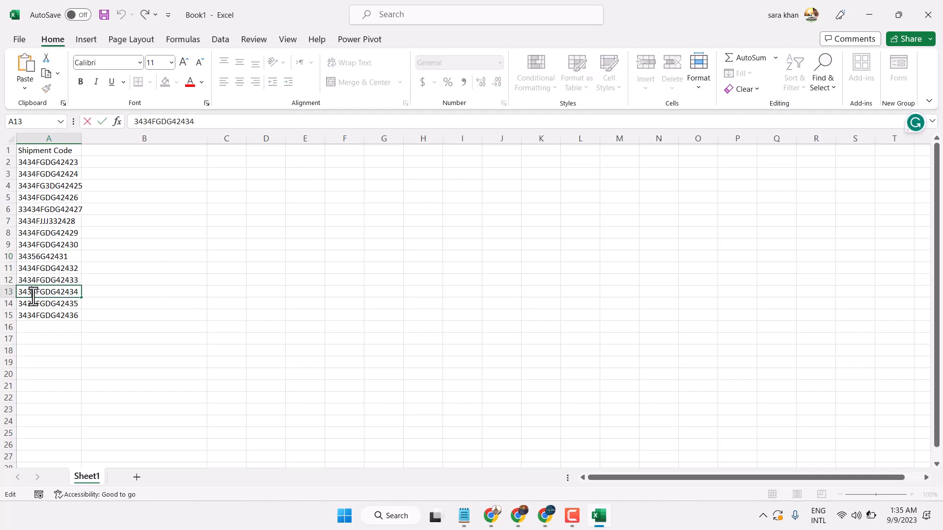
left_click_drag(31, 294, 64, 289)
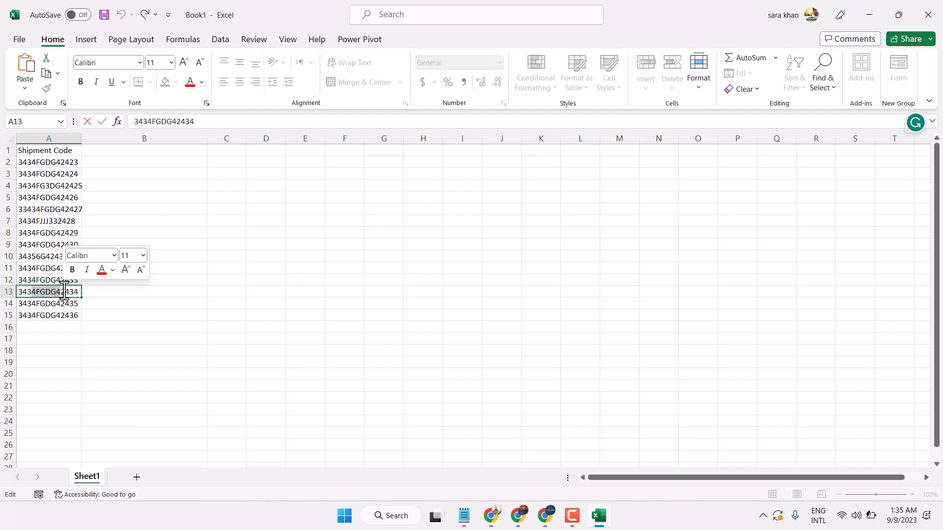
type("334BBN2")
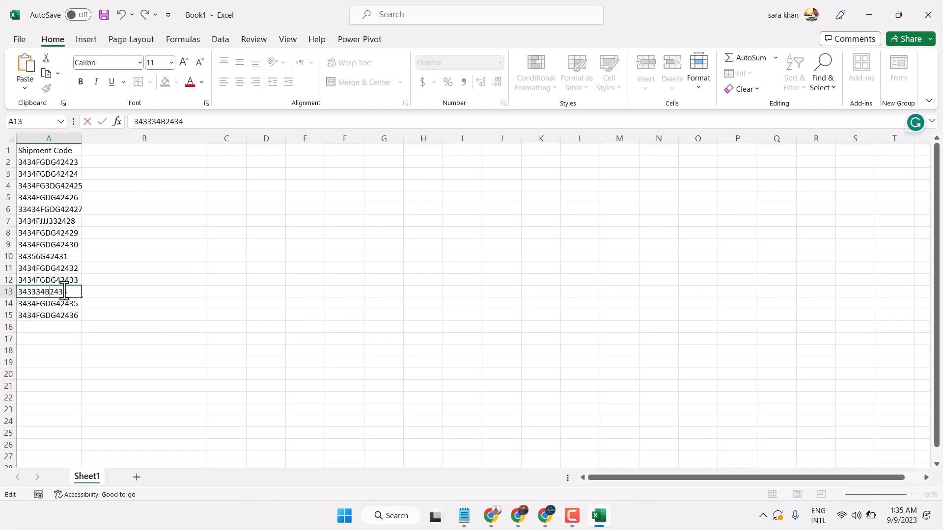
type("M")
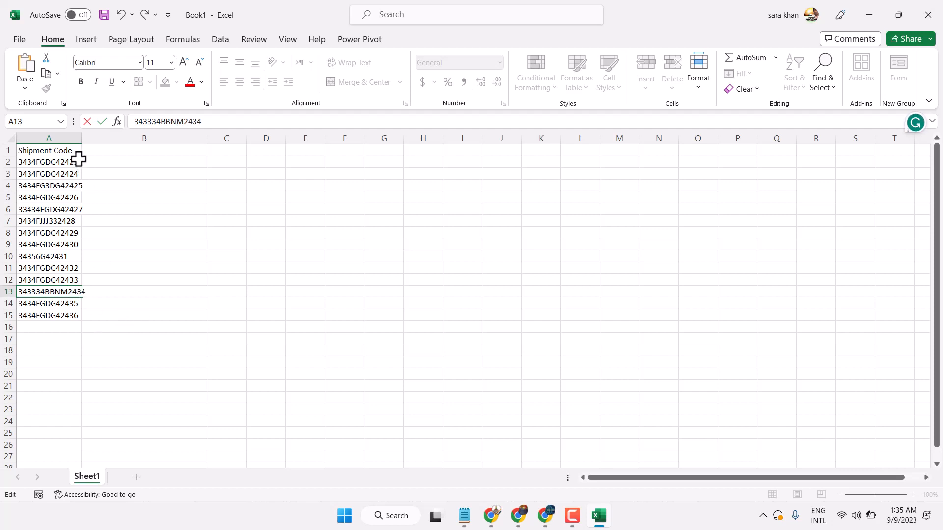
- Autofit column A so that its width matches the longest shipment code
left_click(79, 138)
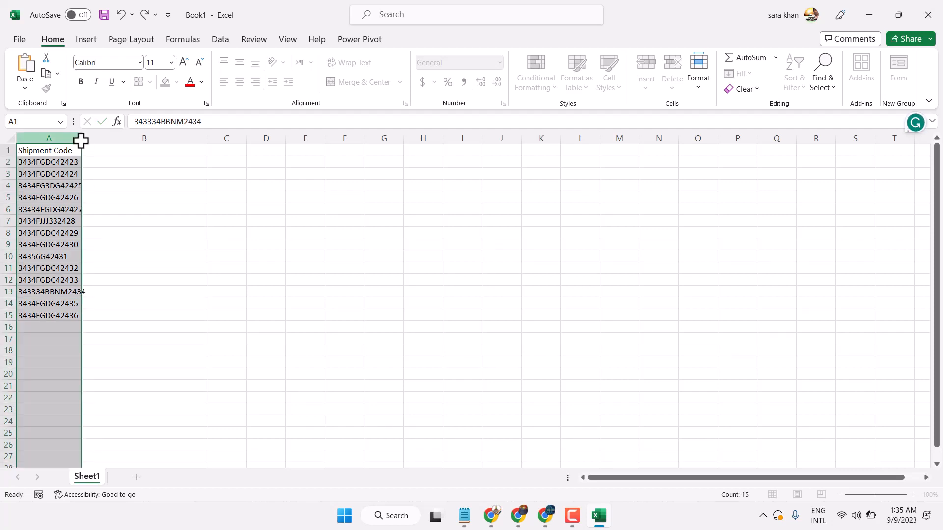
double_click(81, 138)
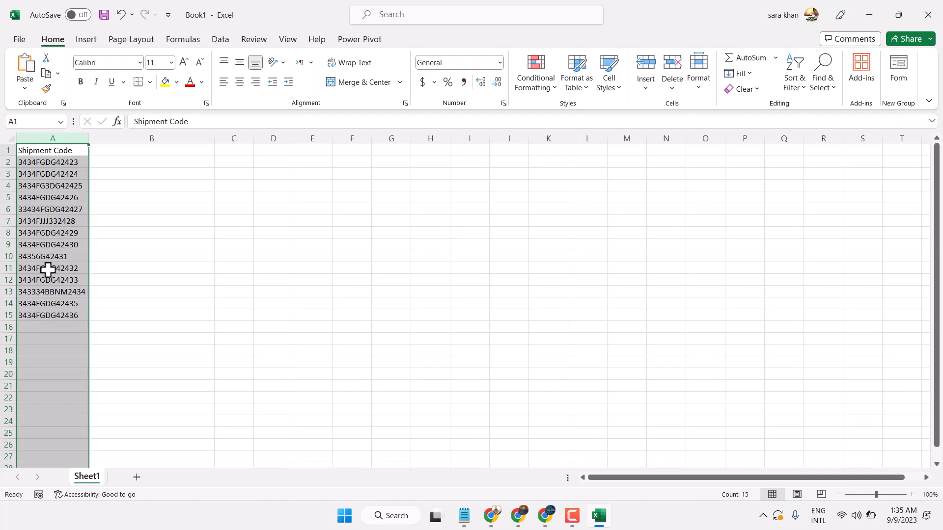
left_click(63, 294)
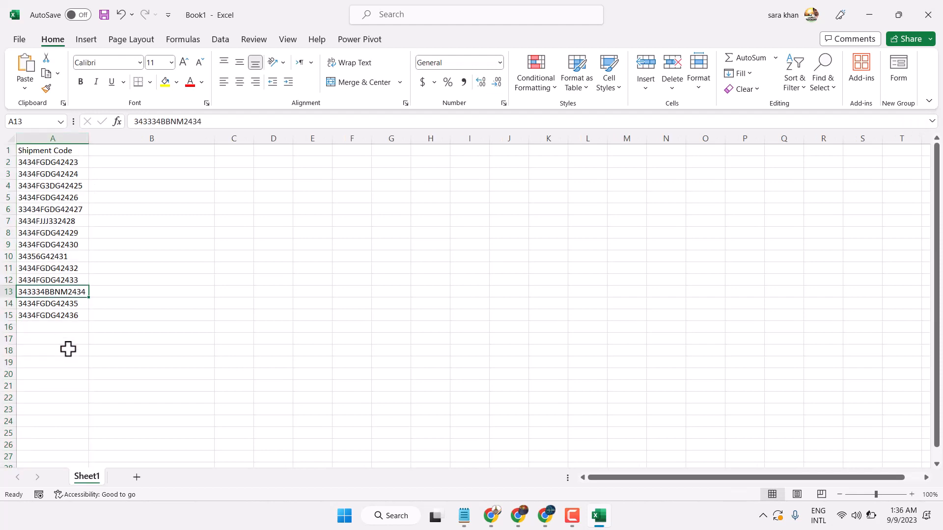
- Append 55 to the shipment code in A10 so that it reads 34356G4243155
left_click(74, 256)
double_click(79, 255)
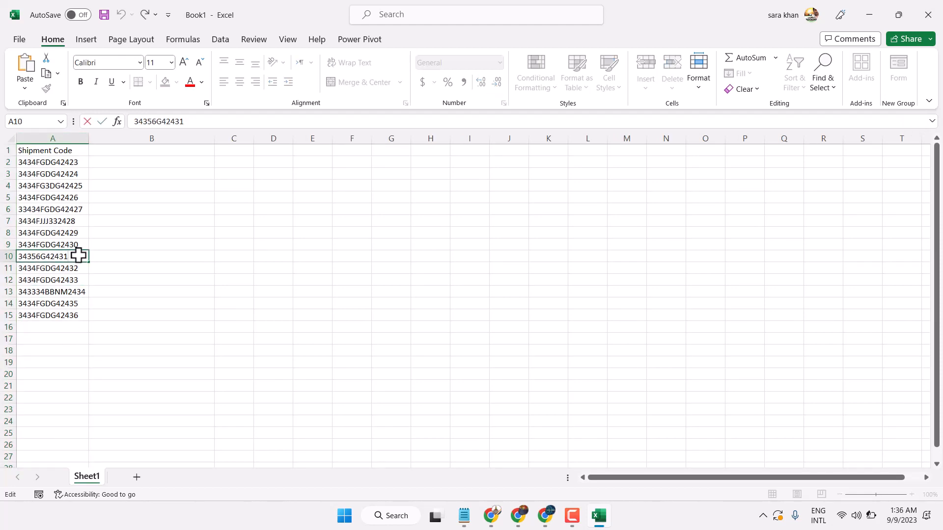
type("55")
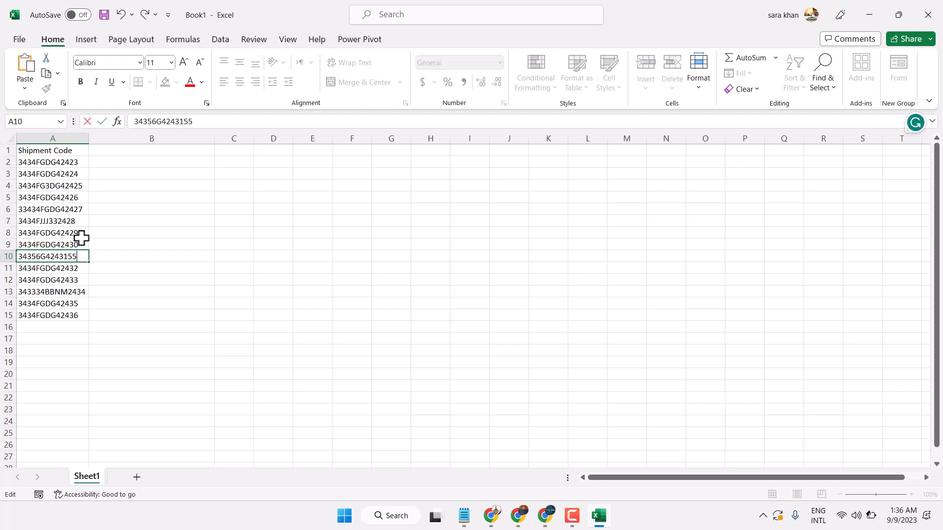
left_click(78, 209)
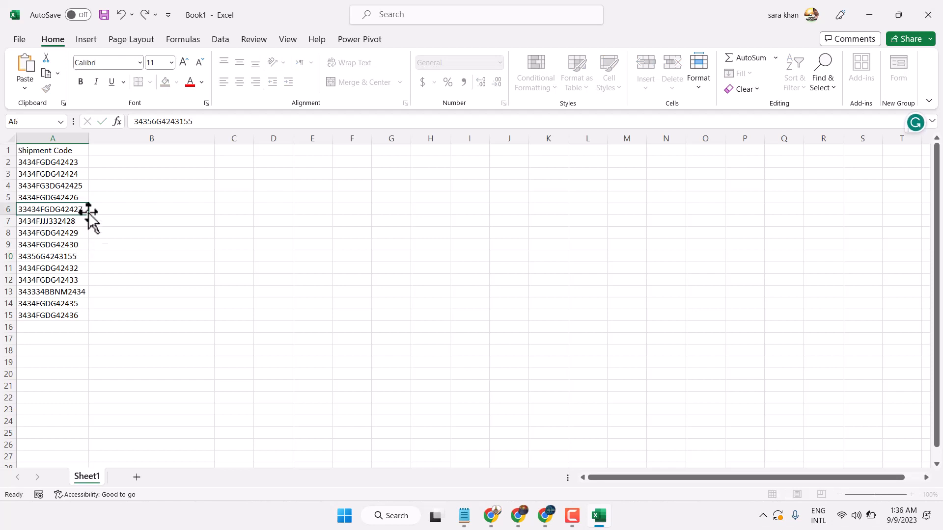
left_click(122, 316)
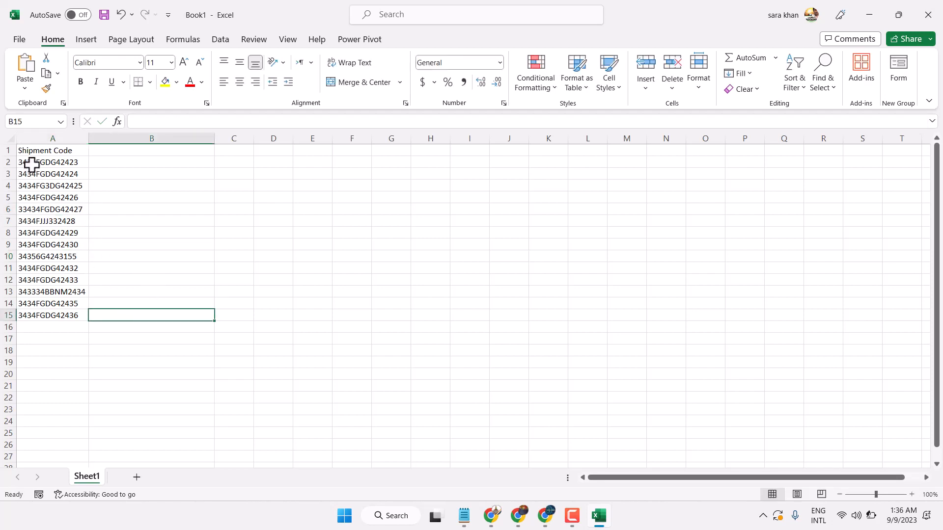
- Enter the column header BAR-CODE in cell B1
left_click(120, 163)
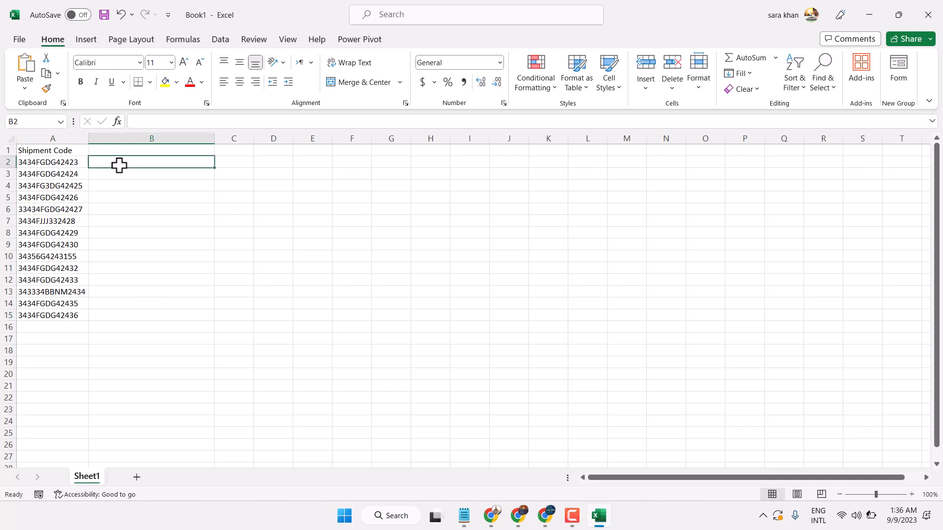
left_click(113, 148)
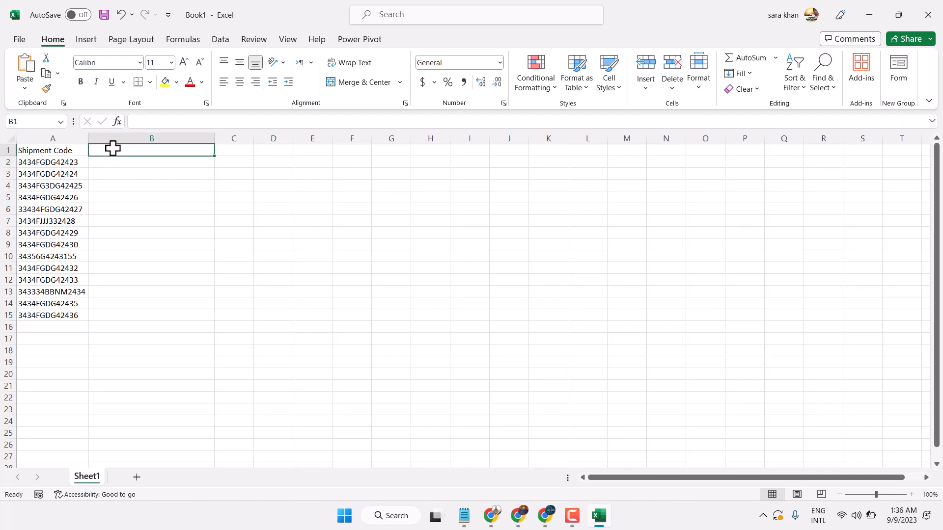
type("BAR")
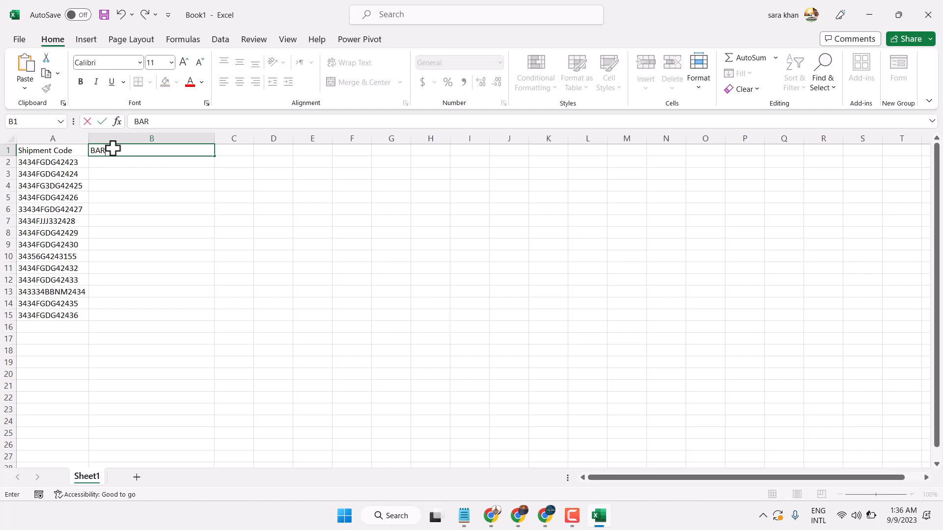
type("-CODE")
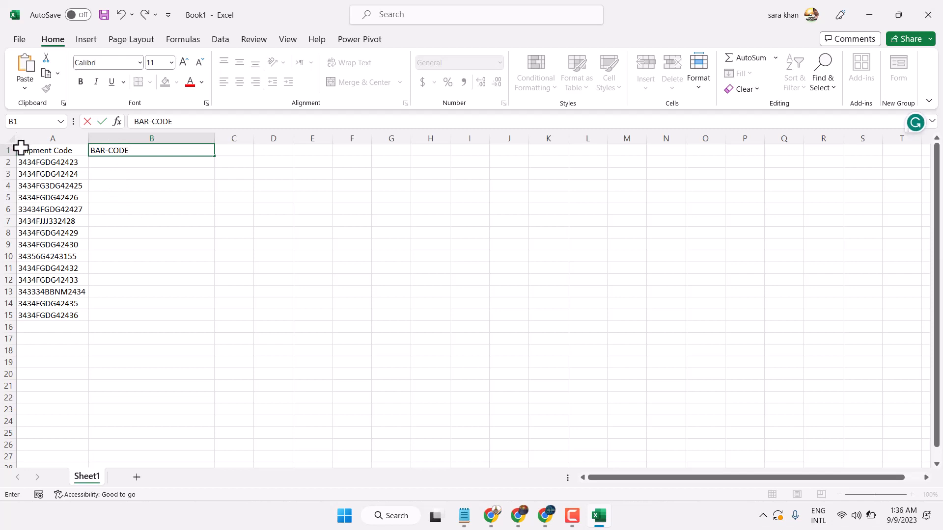
- Fill the header cells A1:B1 with yellow and format A1:B15 as bold, centred and top-aligned
left_click_drag(18, 145, 206, 144)
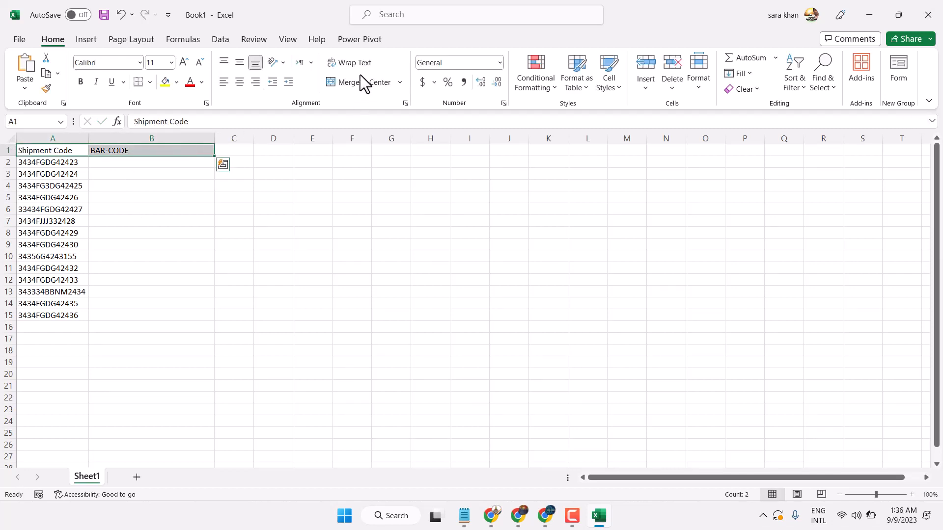
left_click(165, 81)
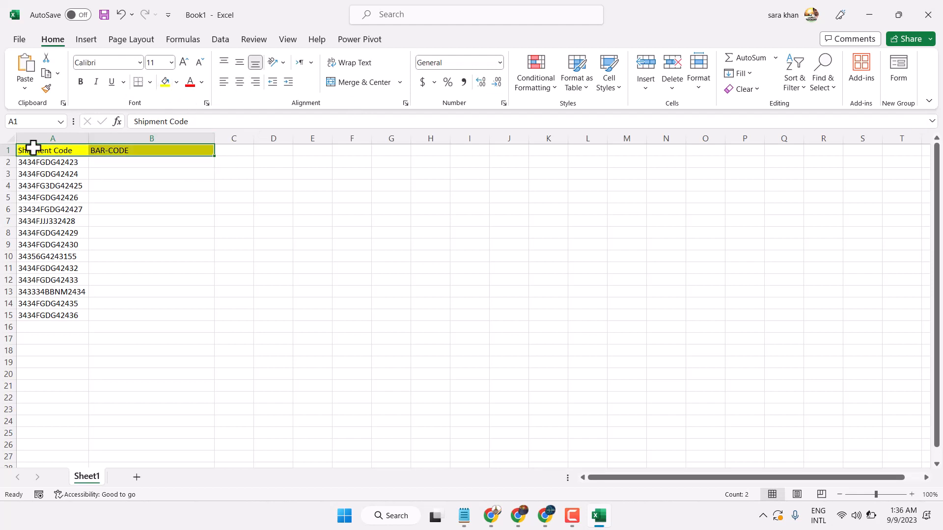
left_click_drag(33, 147, 206, 308)
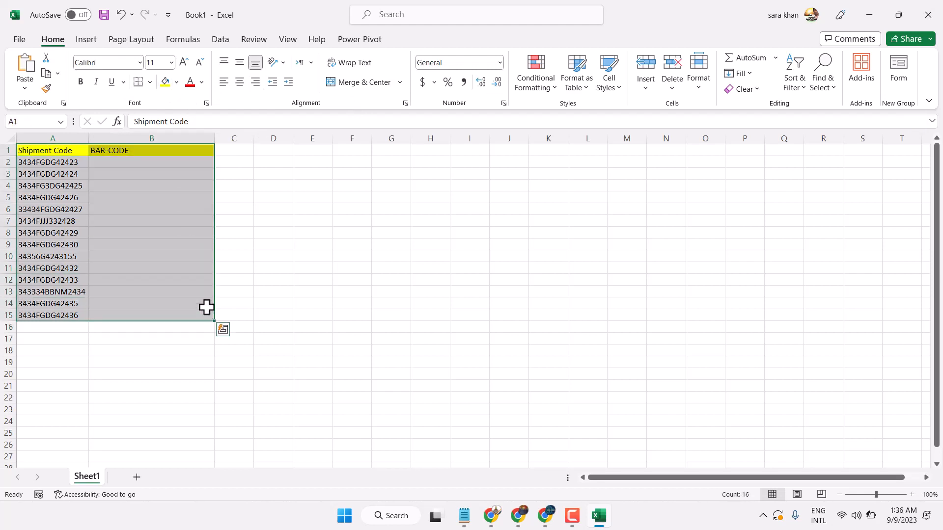
left_click(81, 83)
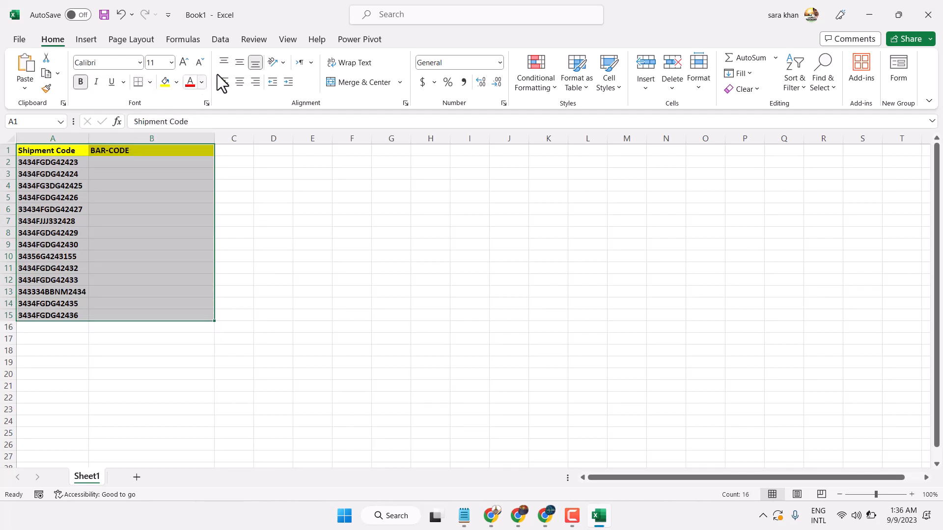
left_click(239, 82)
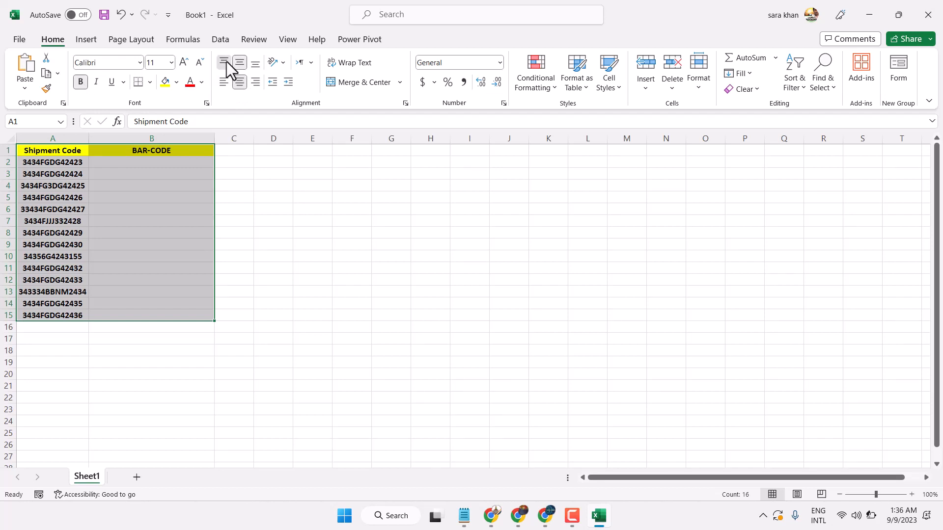
left_click(250, 243)
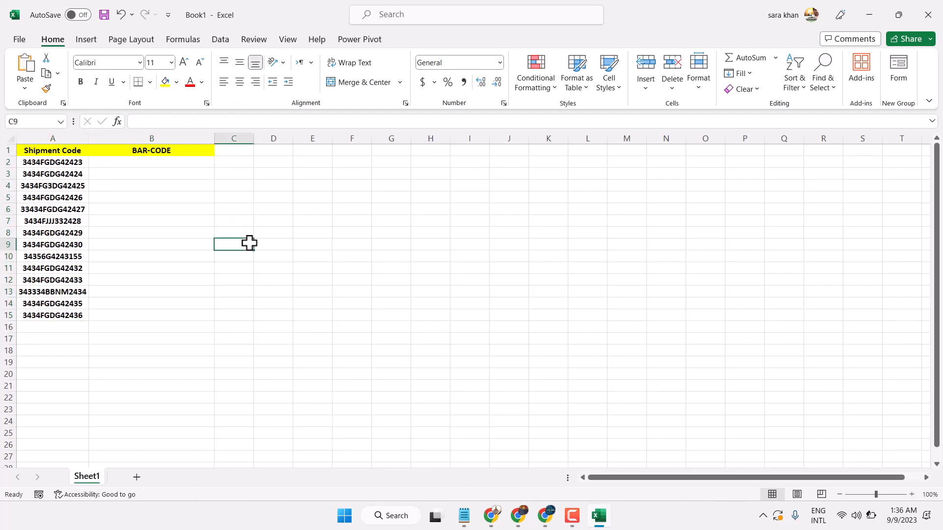
- Enter the formula =""&A2&"" in B2 and fill it down to B15
left_click(121, 164)
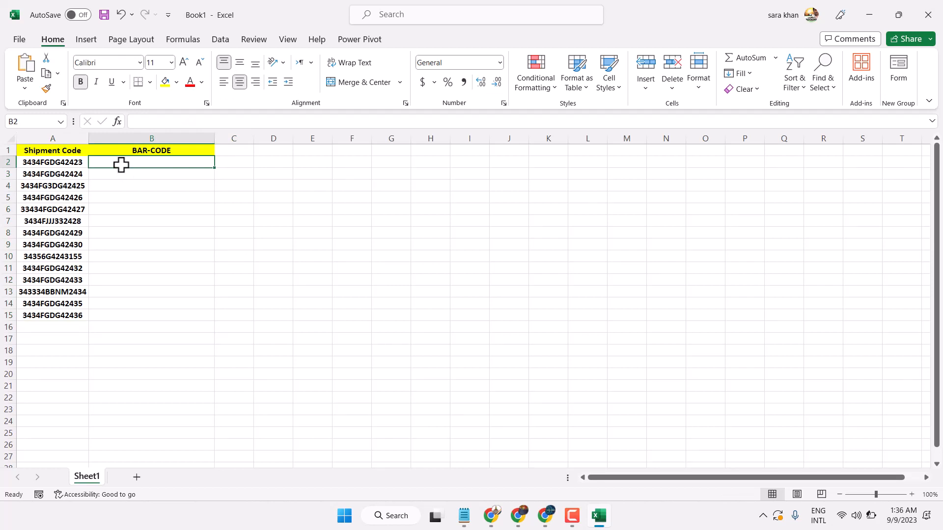
type("=\"\"&")
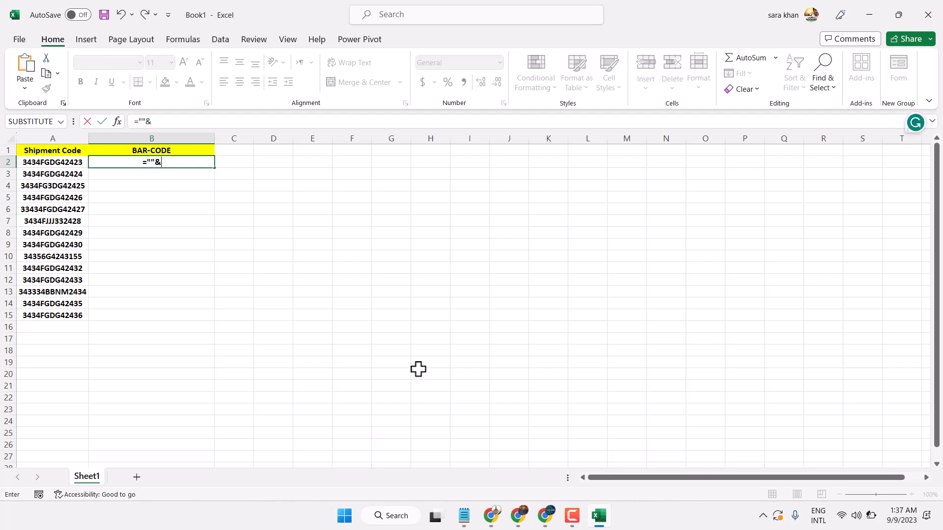
left_click(66, 162)
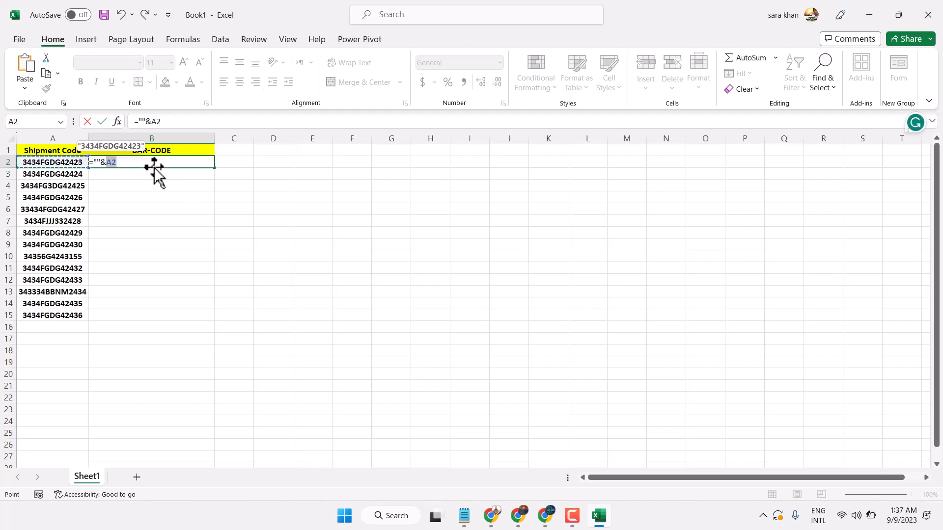
left_click(132, 165)
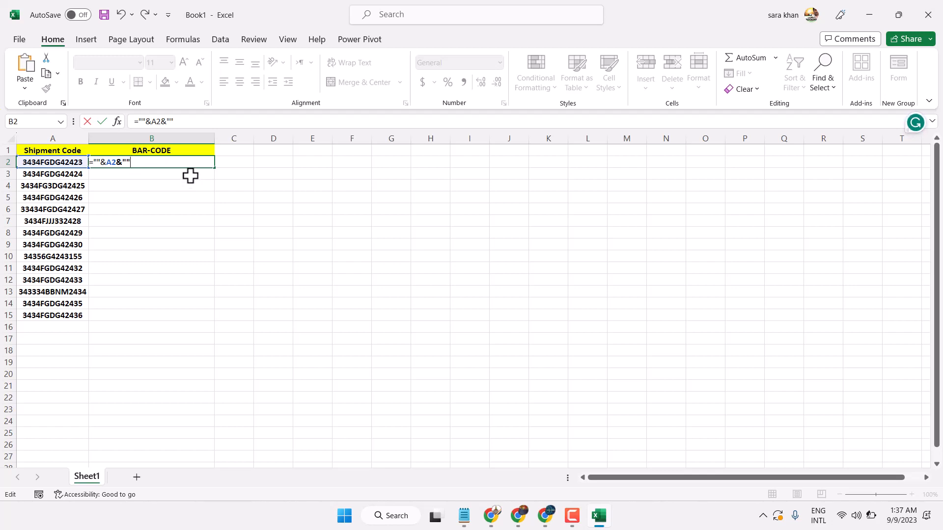
key("Return")
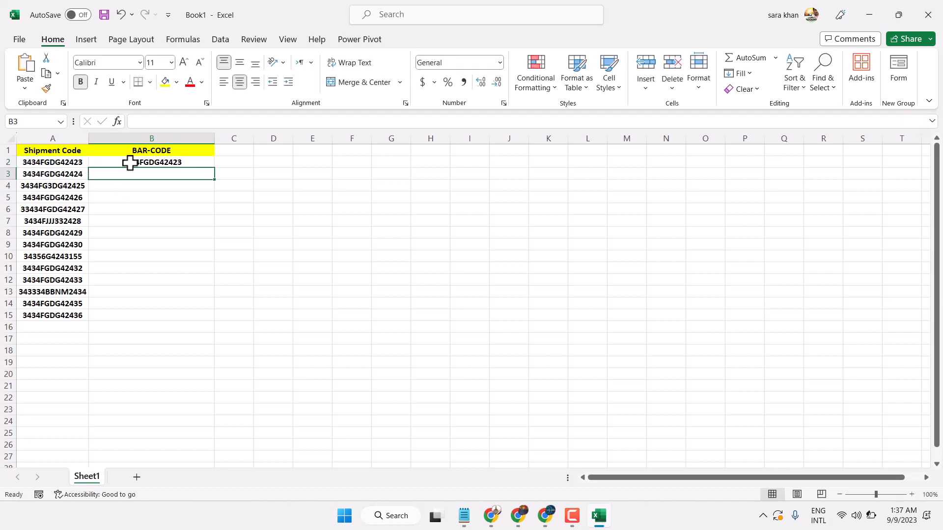
left_click(130, 163)
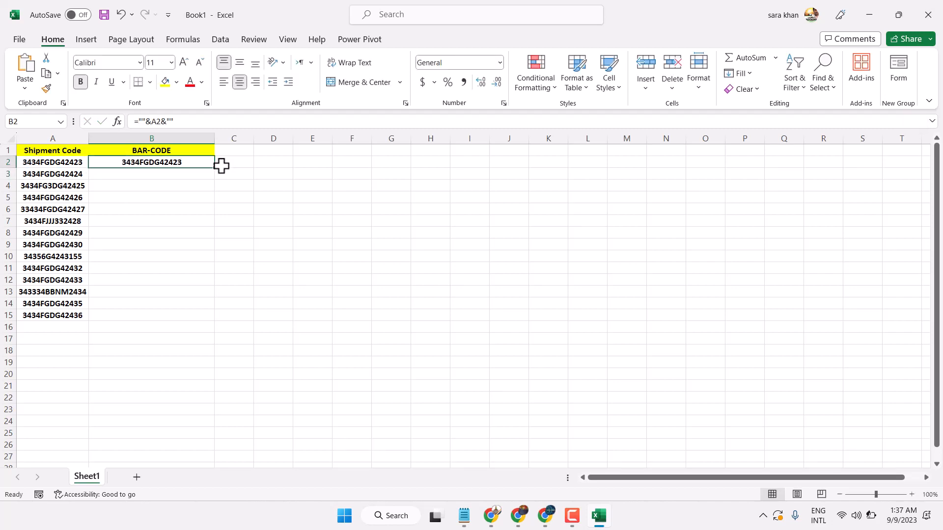
left_click_drag(217, 169, 214, 320)
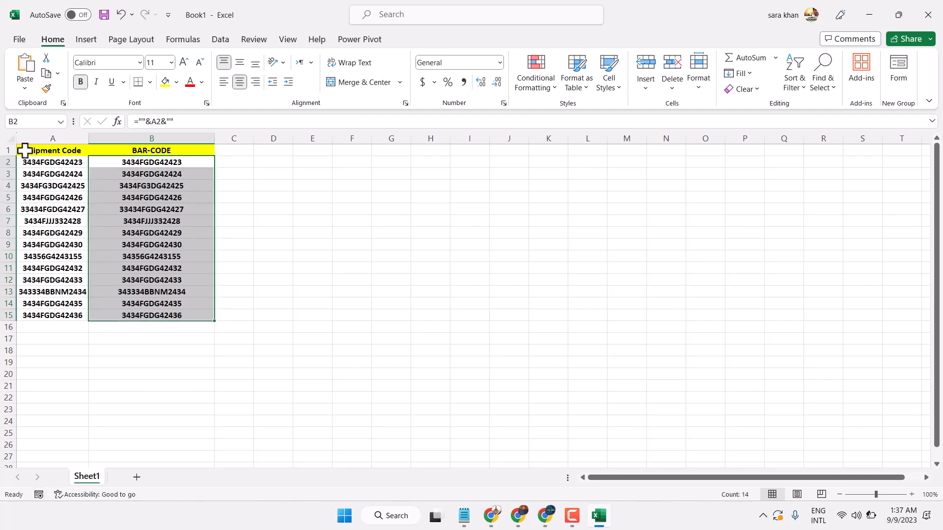
- Enlarge the font of A1:B15 to size 16 and fit the widths of columns A and B to their contents
left_click_drag(24, 151, 193, 316)
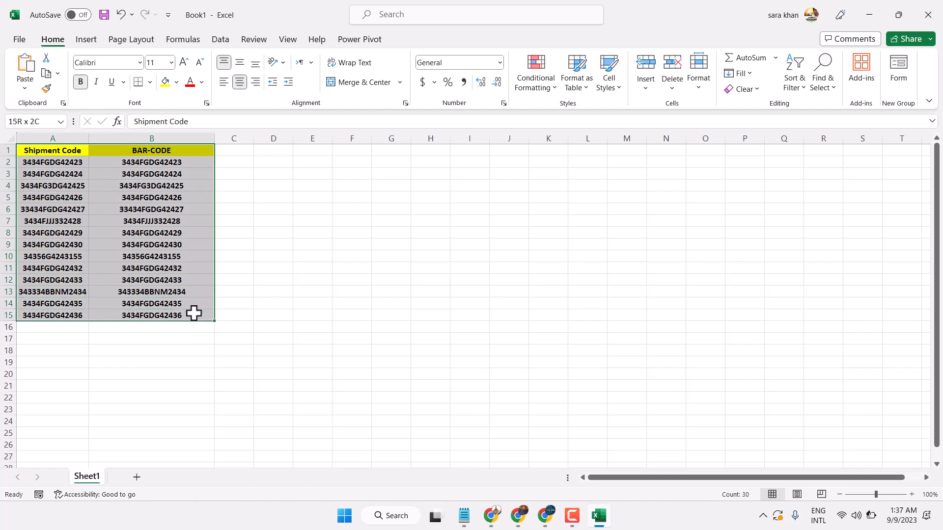
left_click(184, 63)
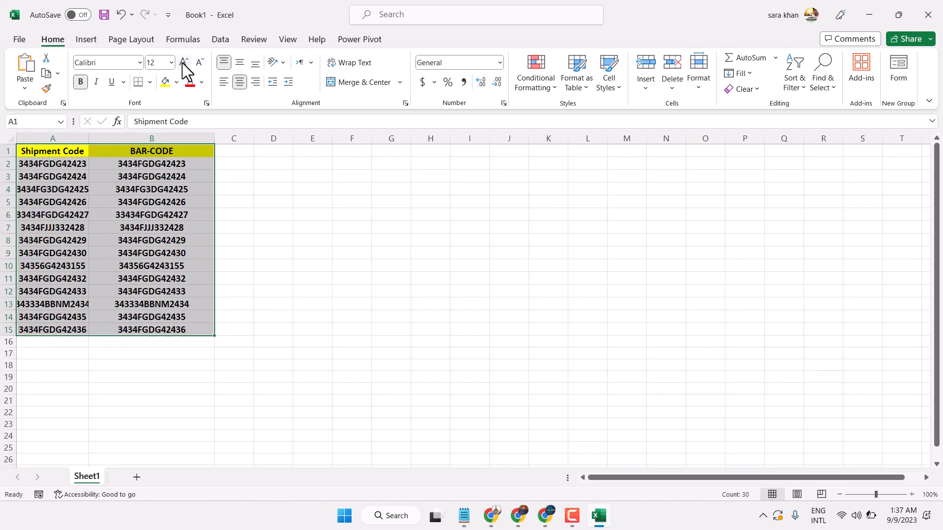
left_click(183, 63)
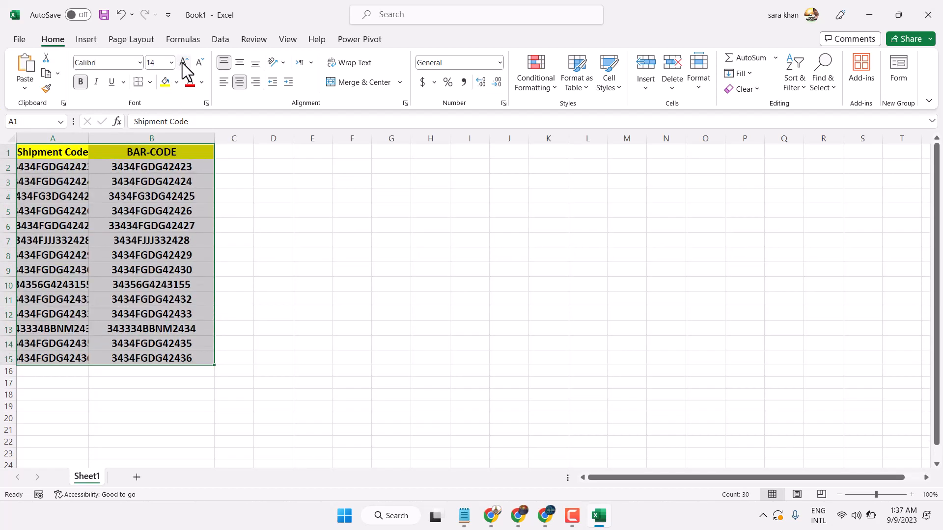
left_click(184, 63)
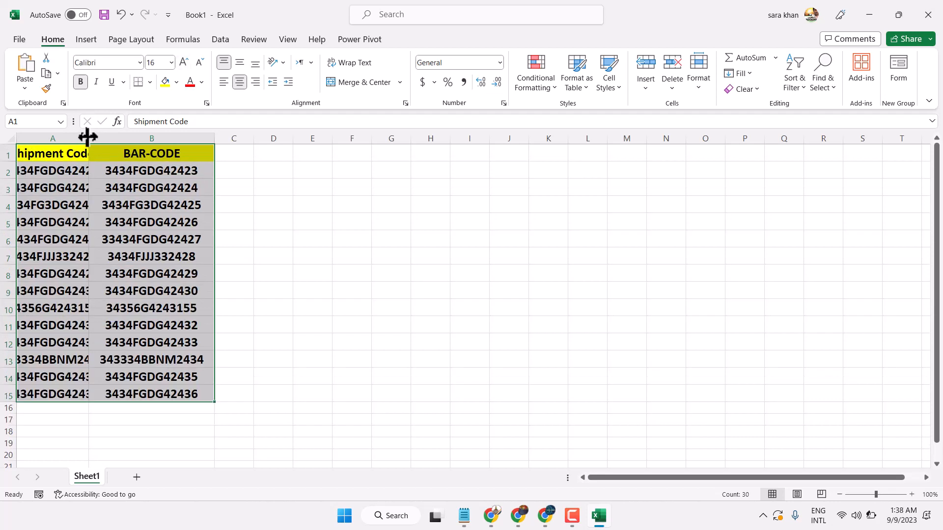
double_click(89, 138)
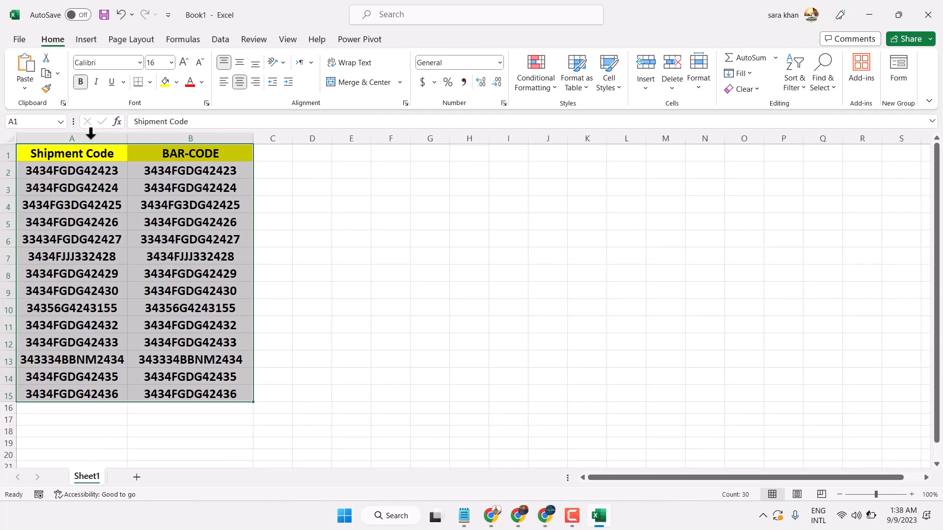
double_click(252, 138)
left_click(236, 138)
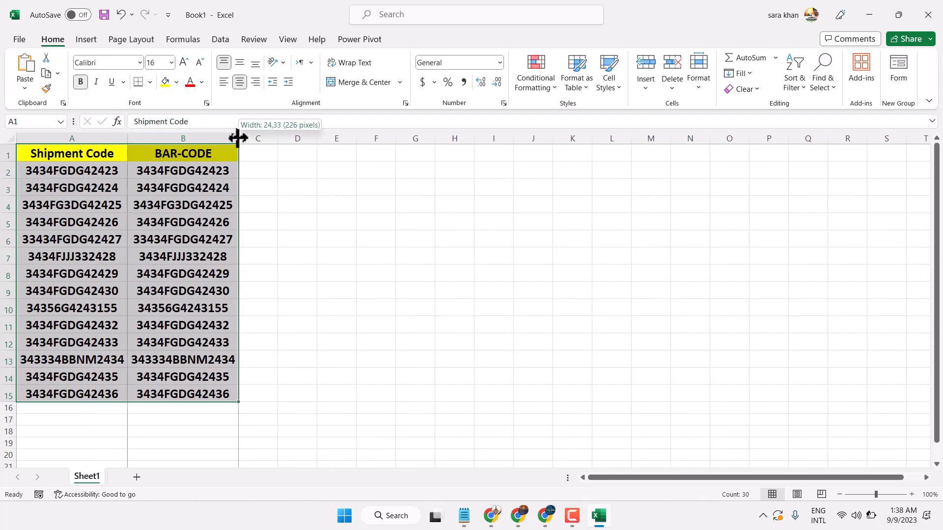
left_click(219, 239)
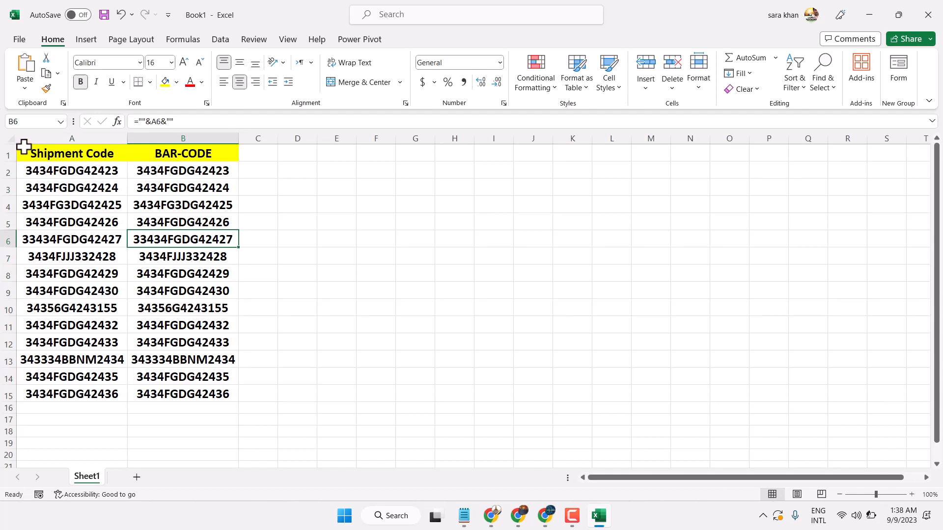
- Set the row height of rows 2 to 15 to 30
left_click_drag(20, 148, 202, 363)
left_click(23, 166)
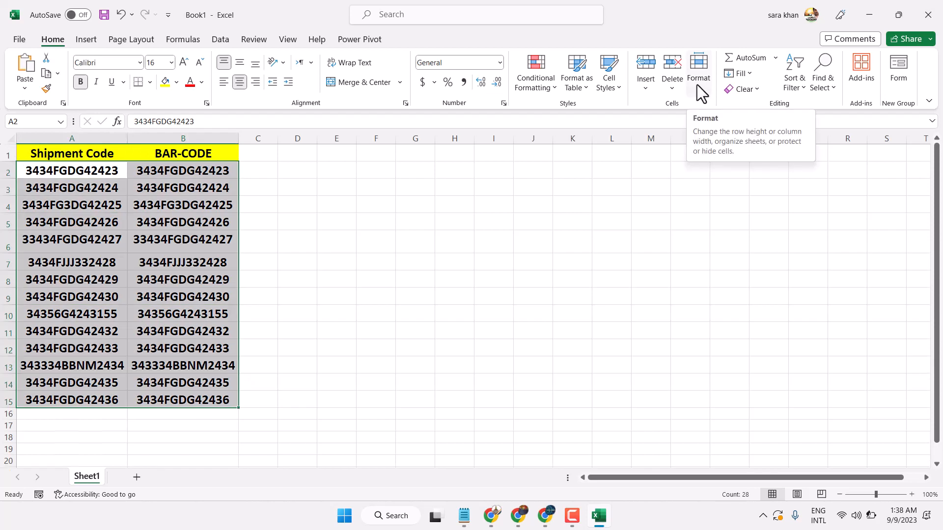
left_click(697, 84)
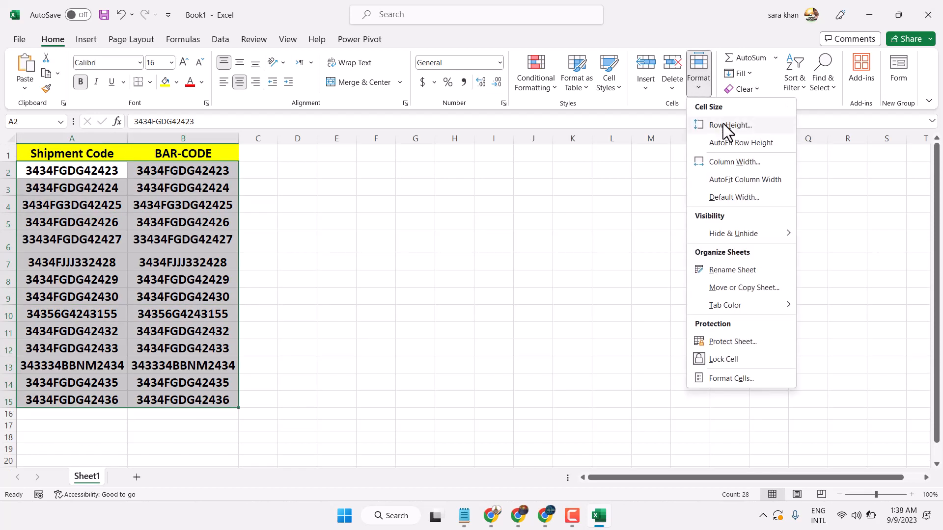
left_click(723, 125)
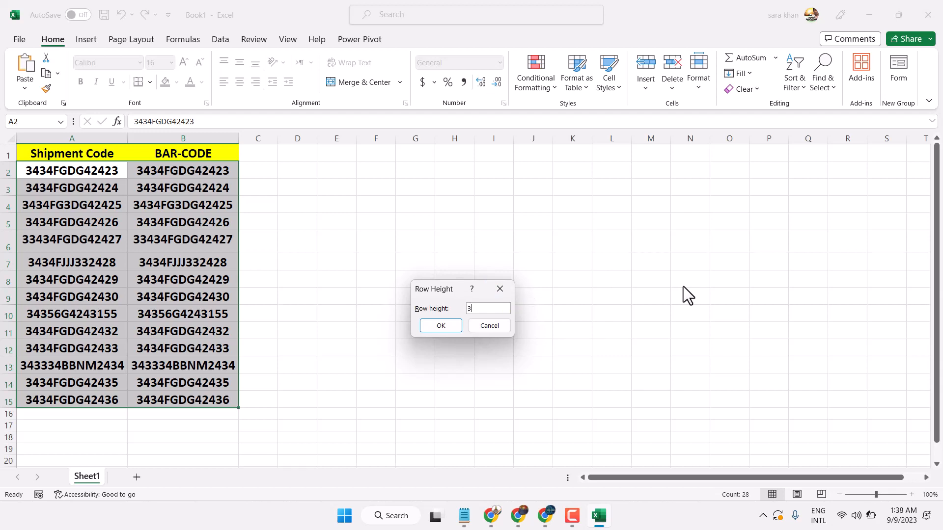
left_click(447, 326)
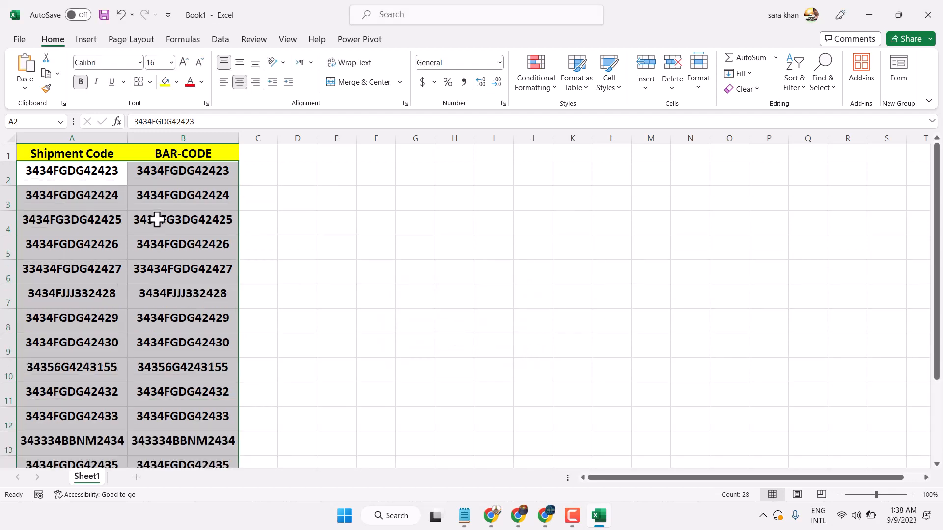
scroll(227, 212, "down", 2)
scroll(227, 212, "up", 2)
left_click(200, 221)
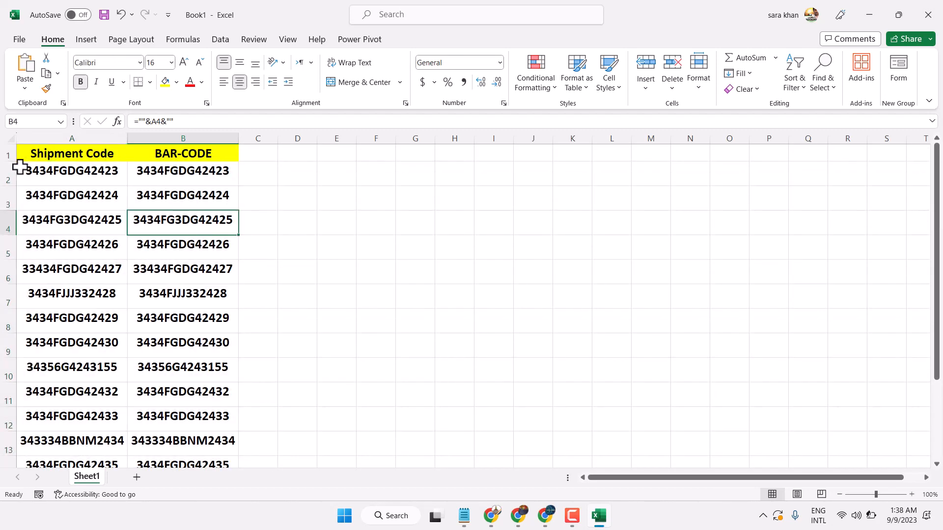
- Increase the row height of rows 2 to 15 by about a third
left_click_drag(19, 164, 222, 424)
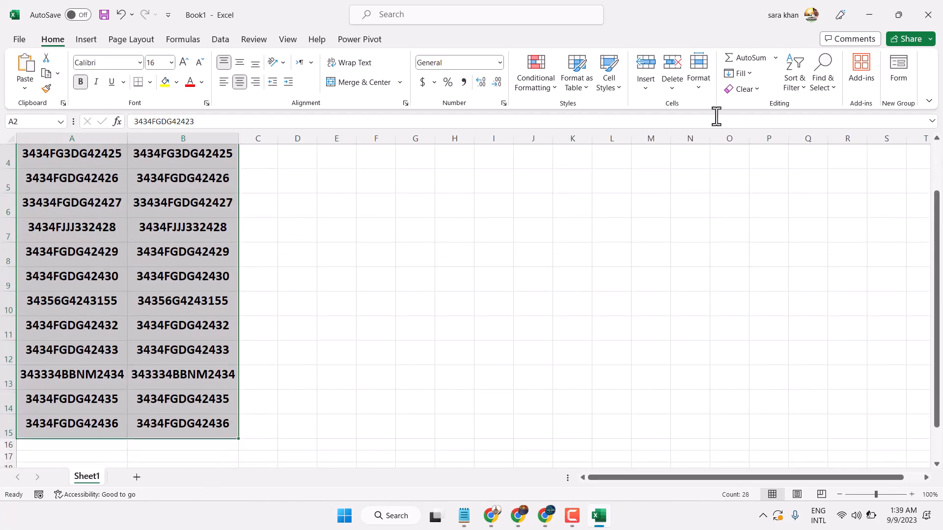
left_click(704, 70)
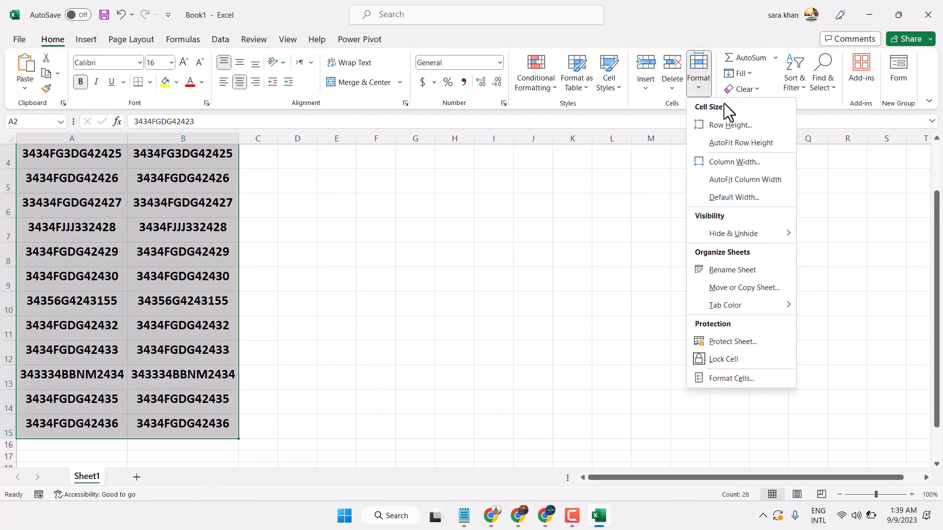
left_click(715, 124)
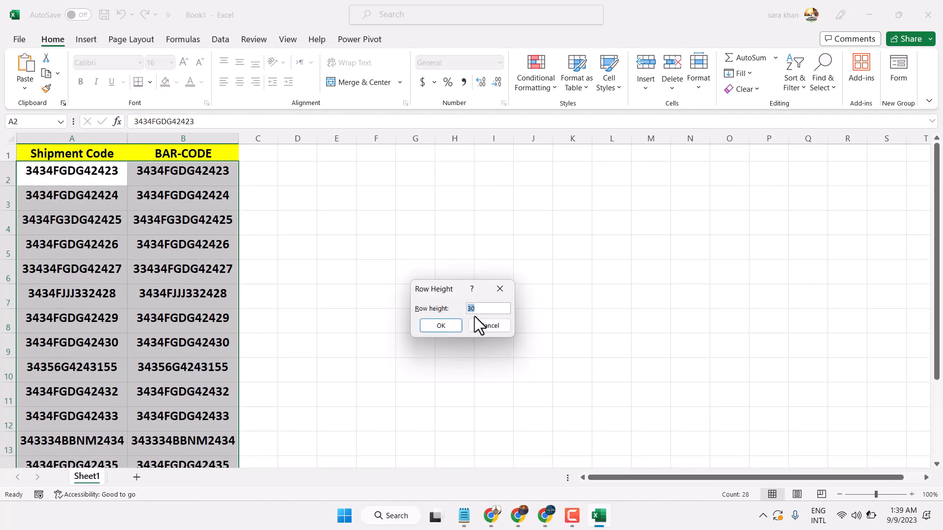
key("BackSpace")
left_click(448, 329)
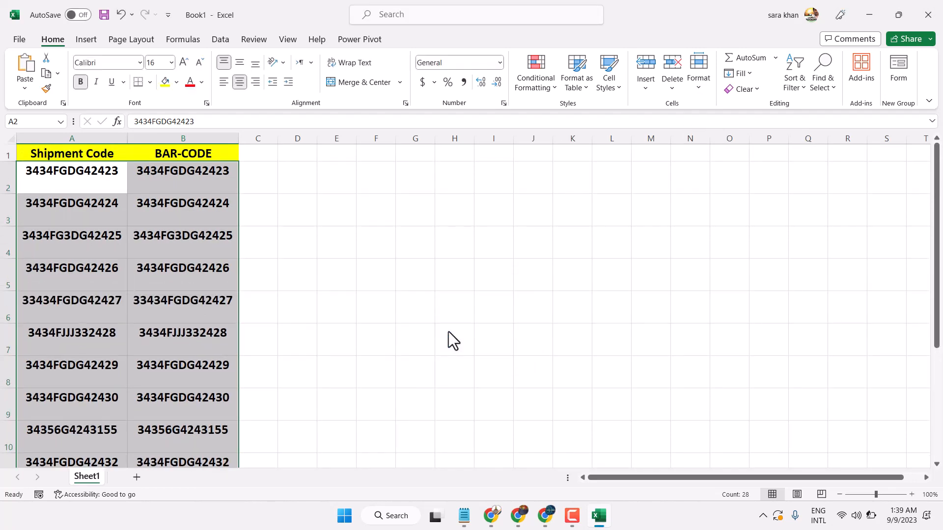
scroll(347, 256, "down", 3)
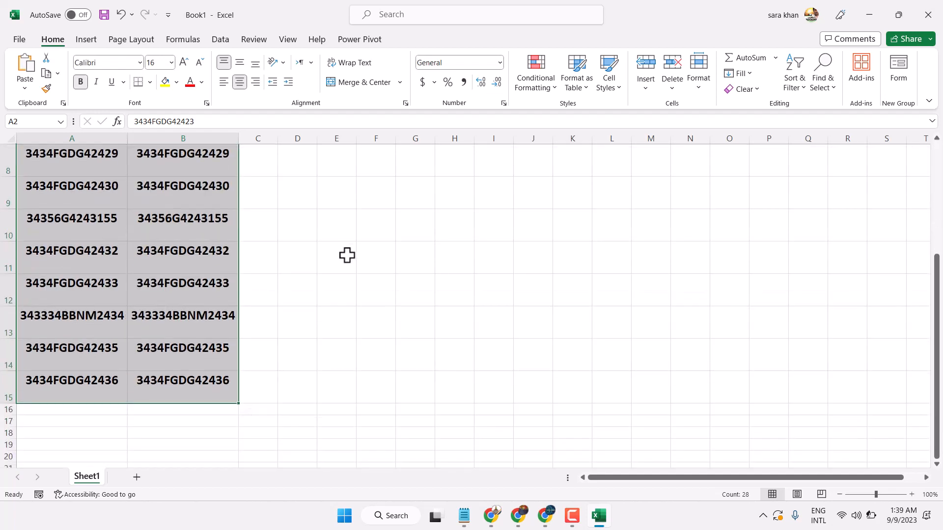
left_click(347, 255)
scroll(185, 266, "up", 3)
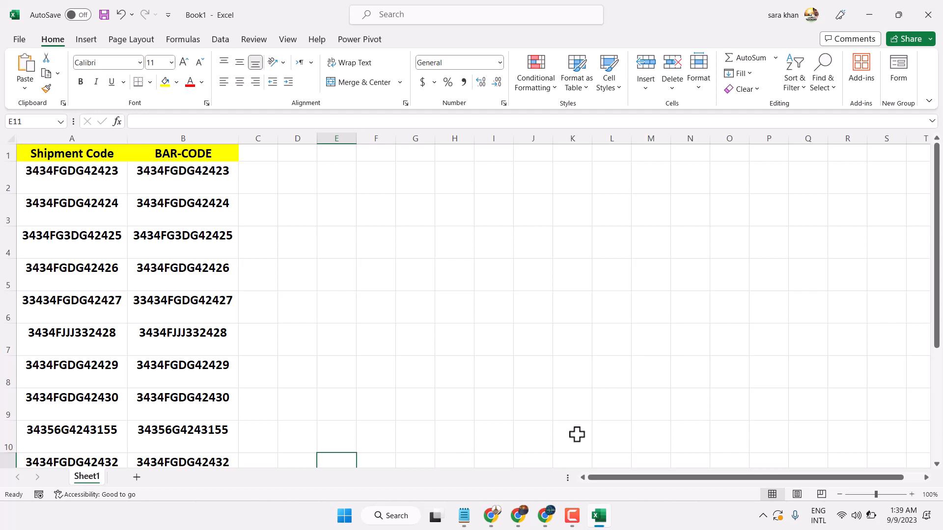
- Switch to Chrome and search Google for "bar code font from google"
left_click(546, 517)
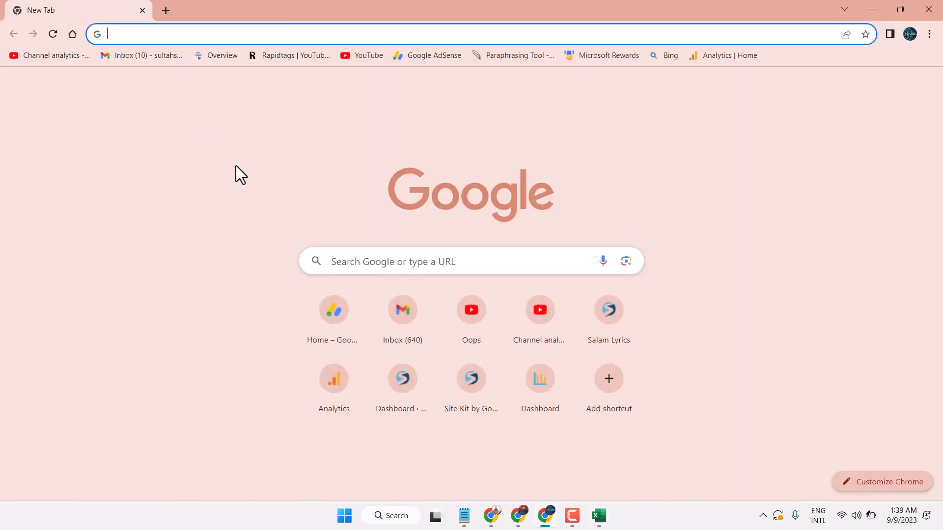
type("b")
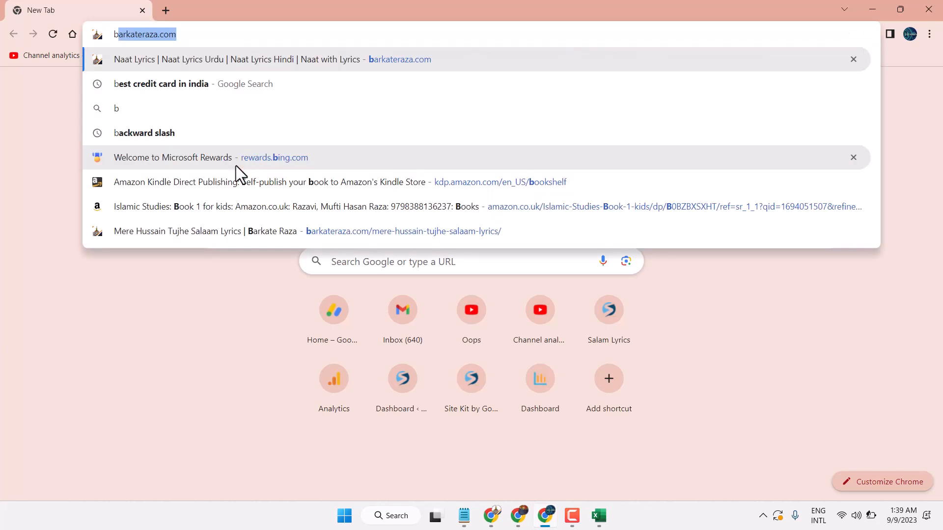
type("ar c")
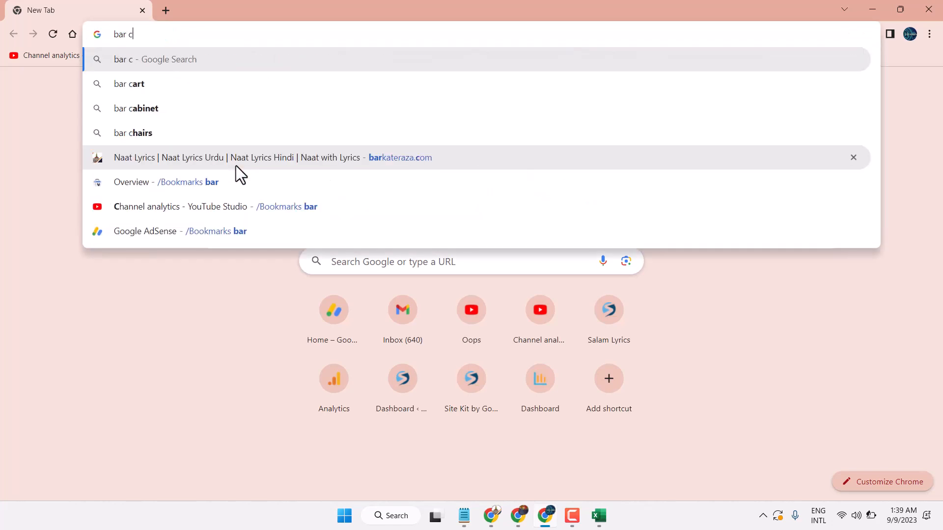
type("ode fo")
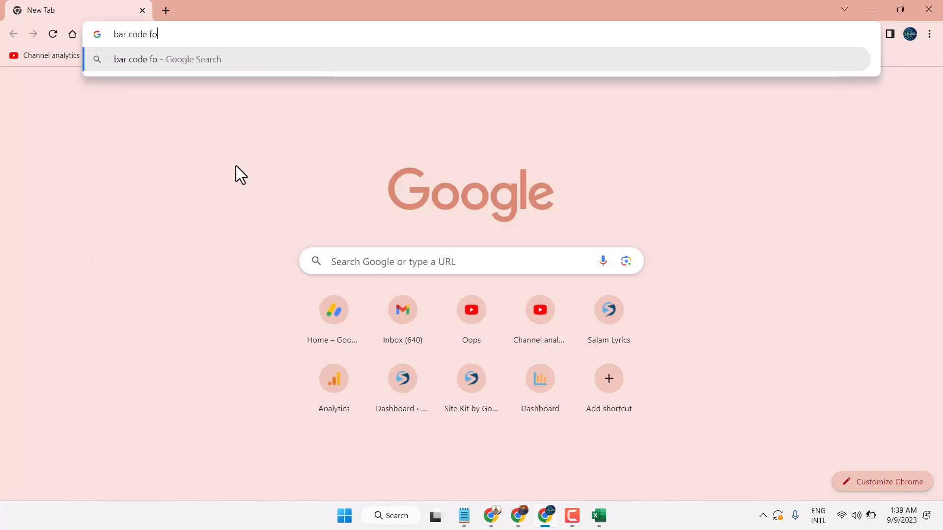
type("nt fr")
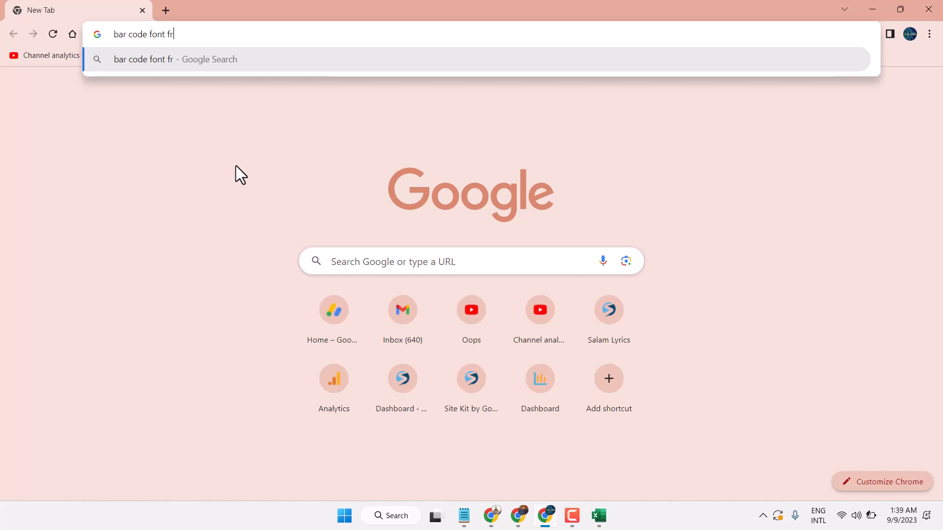
type("om googl")
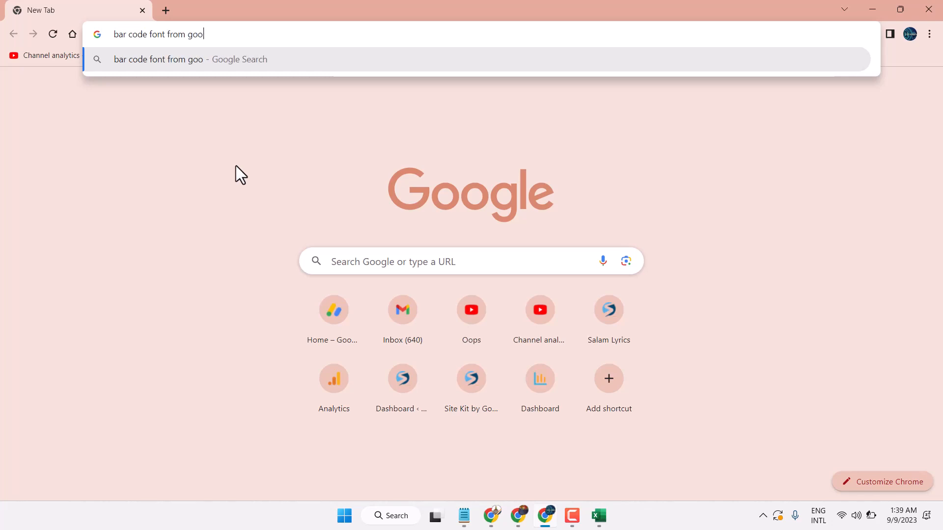
type("e")
key("Return")
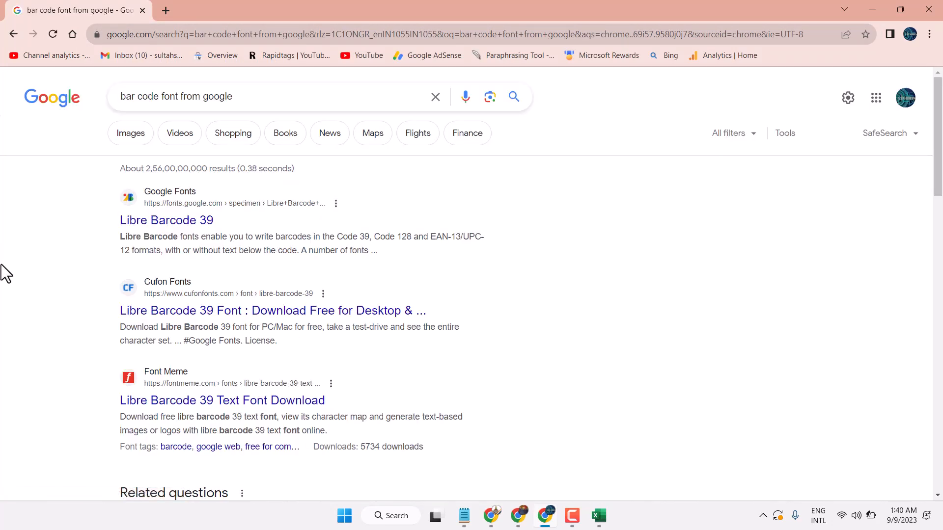
- Download the Libre Barcode 39 family from Google Fonts and install the LibreBarcode39-Regular font from Libre_Barcode_39.zip
left_click(146, 228)
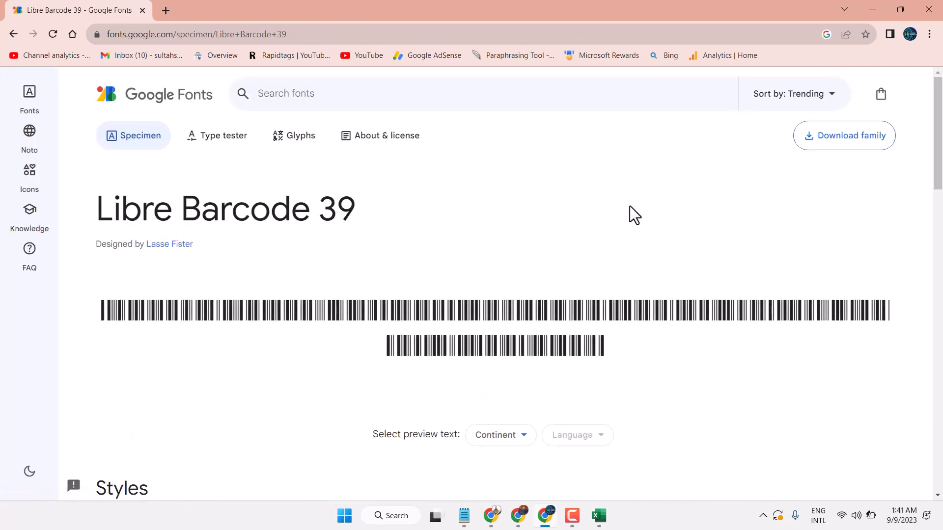
left_click(852, 148)
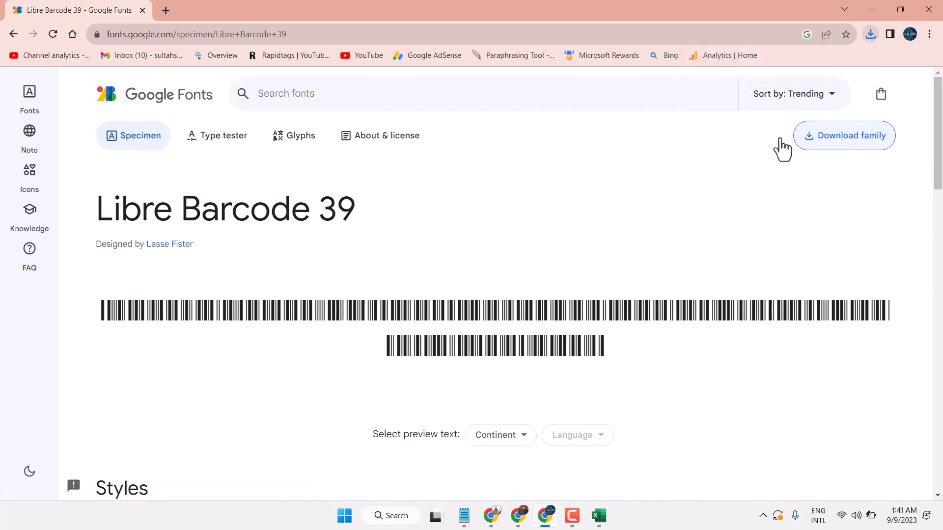
left_click(871, 35)
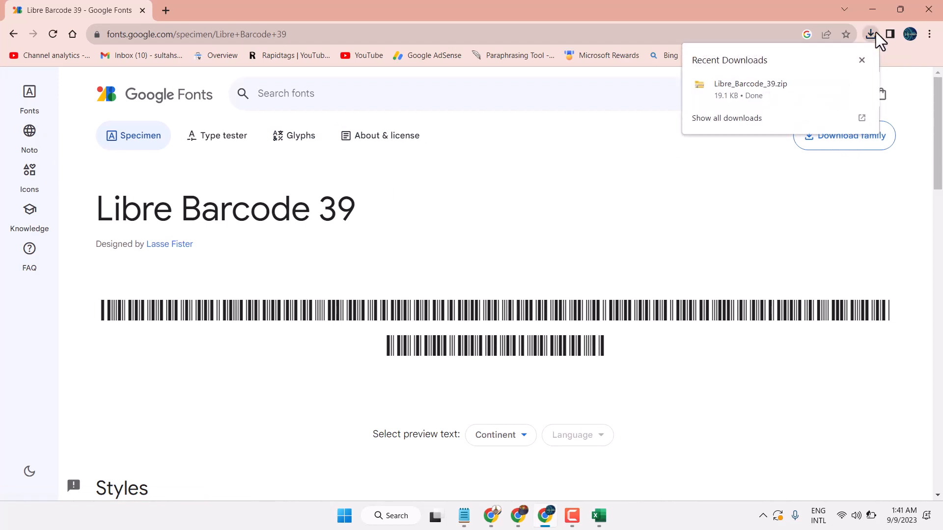
left_click(726, 84)
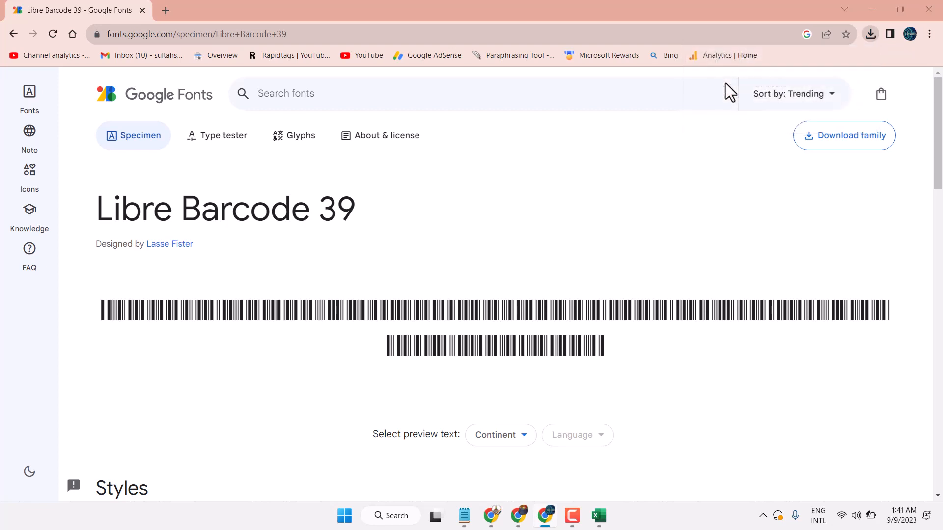
double_click(222, 120)
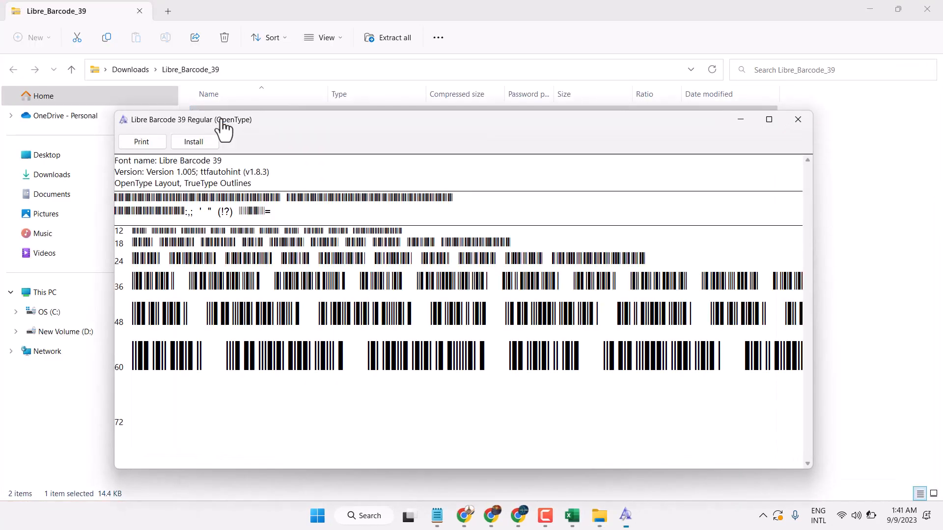
left_click(199, 146)
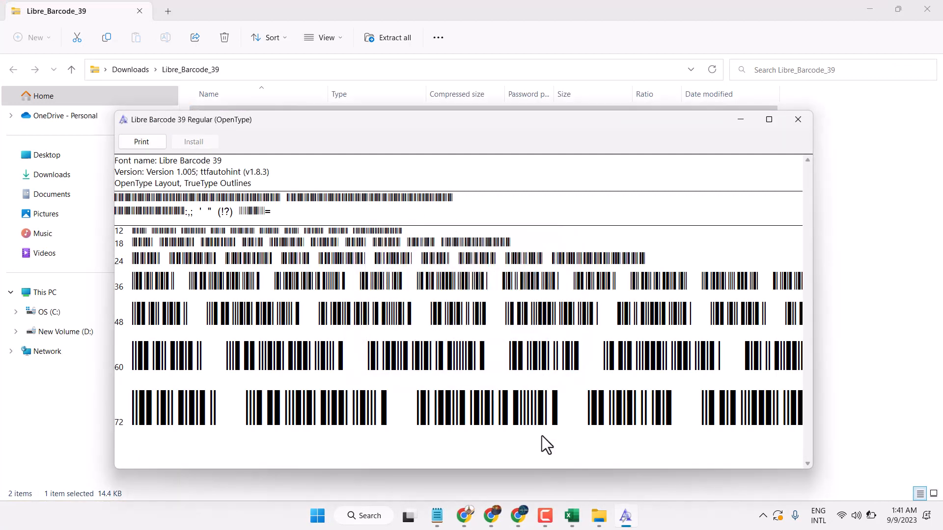
- Switch back to Excel and save the shipment code workbook to the Desktop as bar
left_click(572, 517)
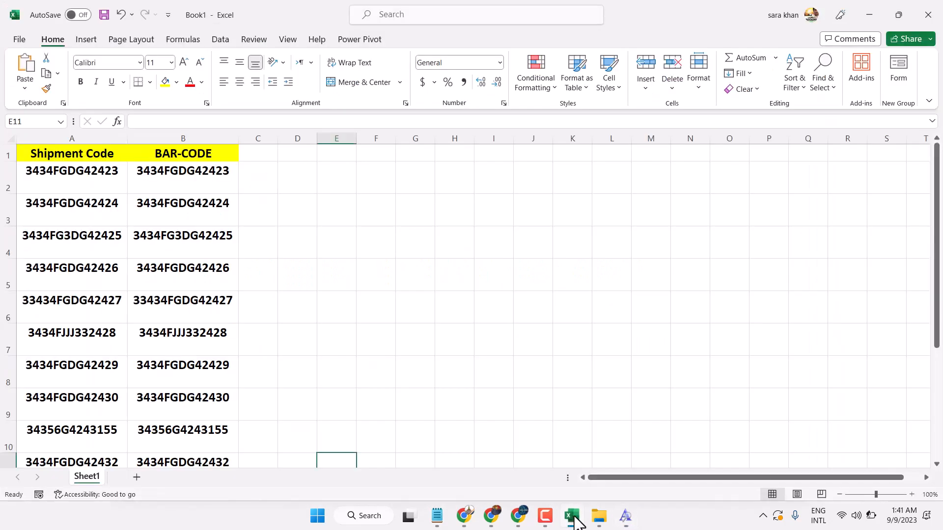
scroll(342, 217, "down", 2)
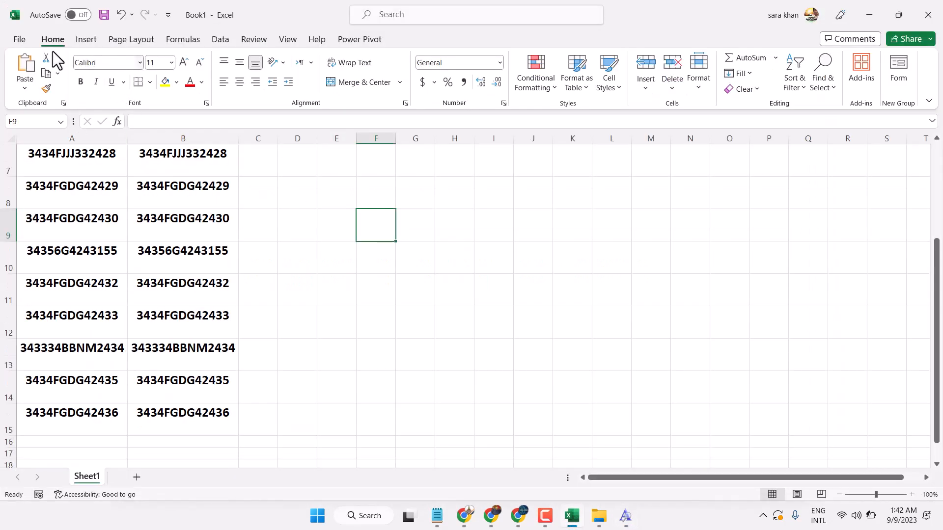
left_click(19, 39)
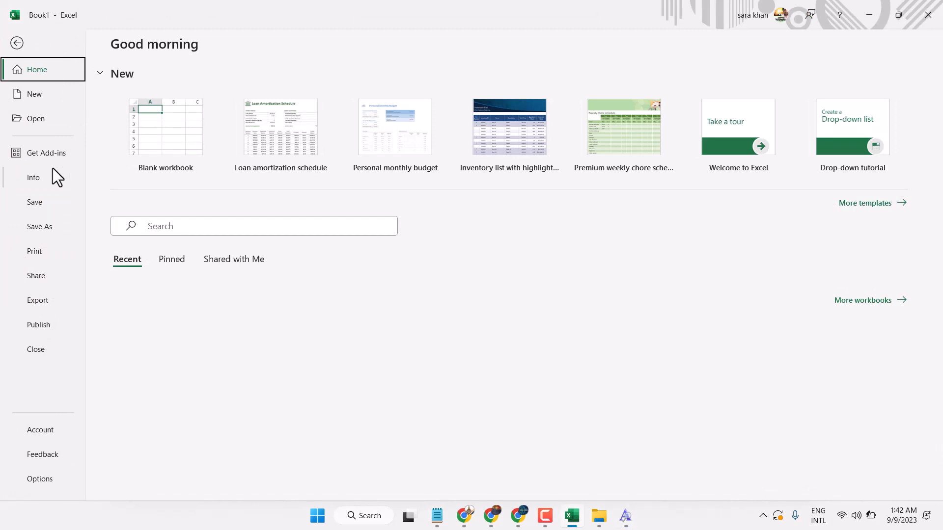
left_click(43, 202)
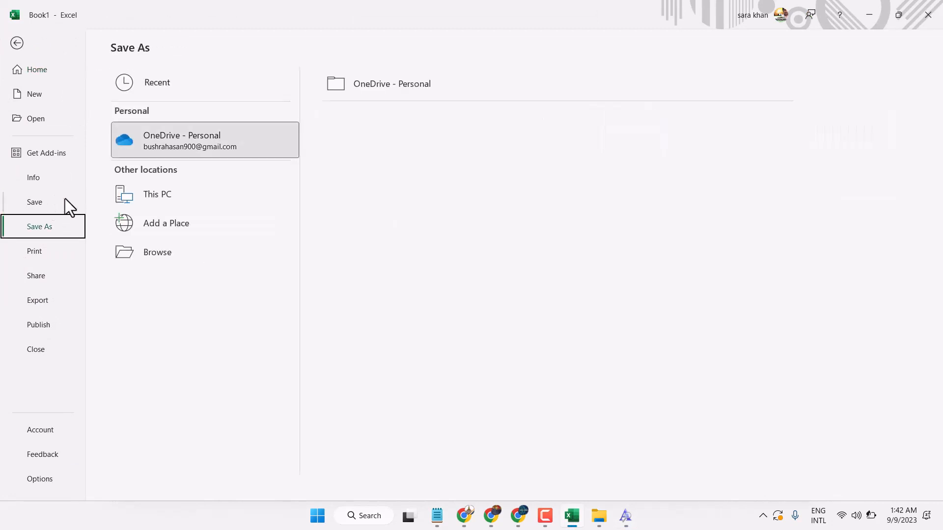
left_click(157, 248)
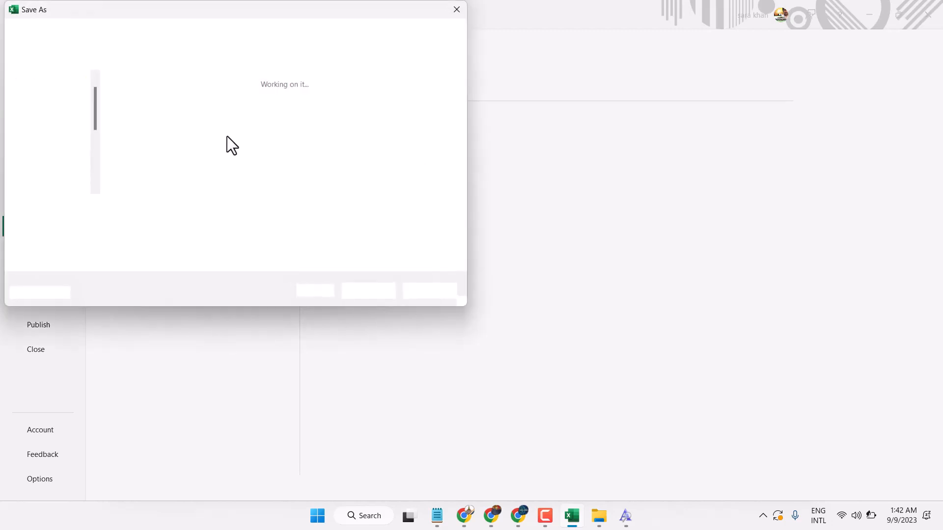
left_click(54, 120)
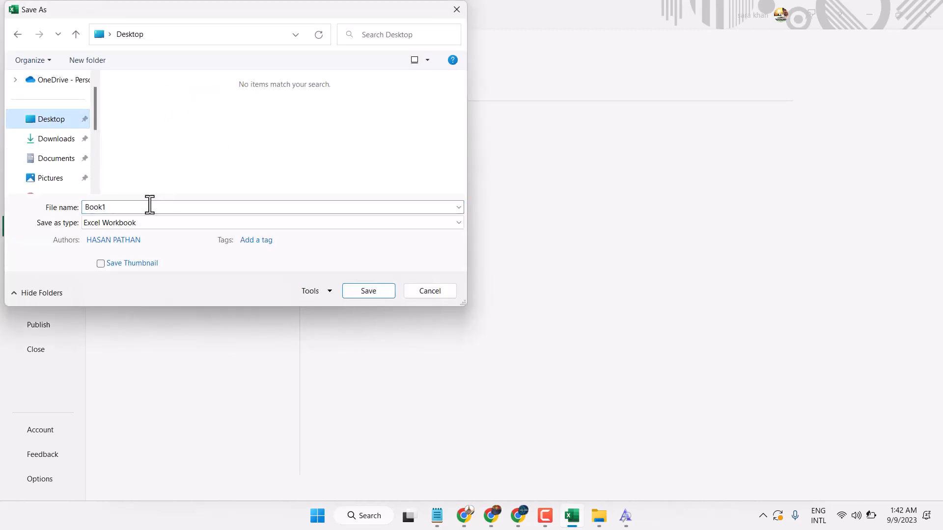
left_click(89, 208)
type("bar")
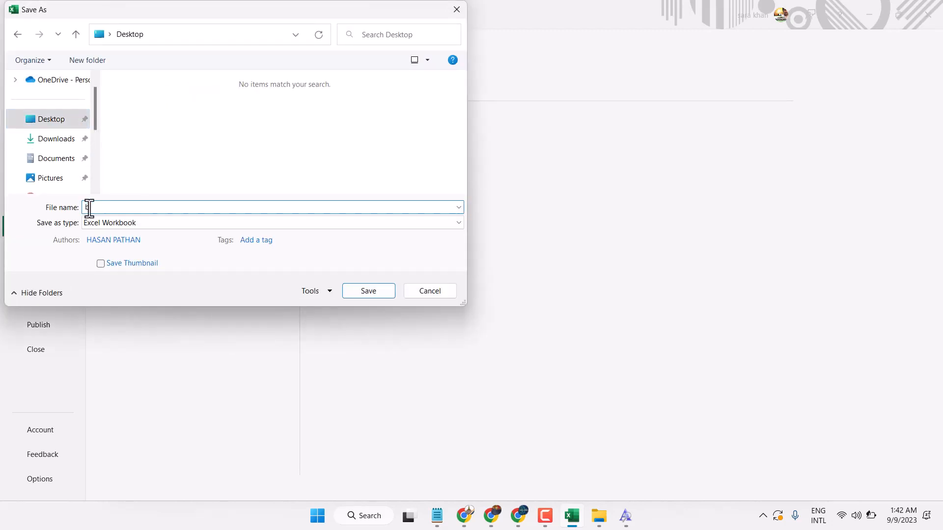
left_click(368, 291)
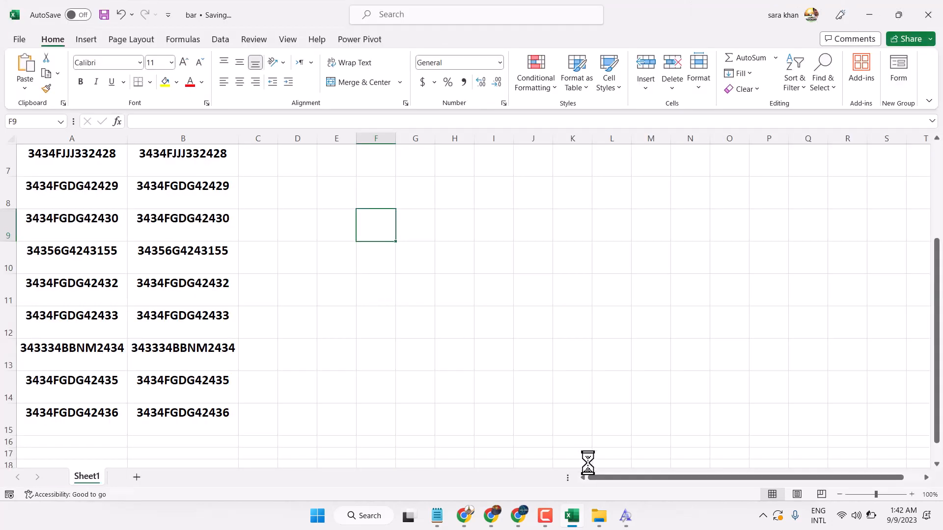
- Close Excel and the Libre Barcode 39 font preview window
left_click(572, 525)
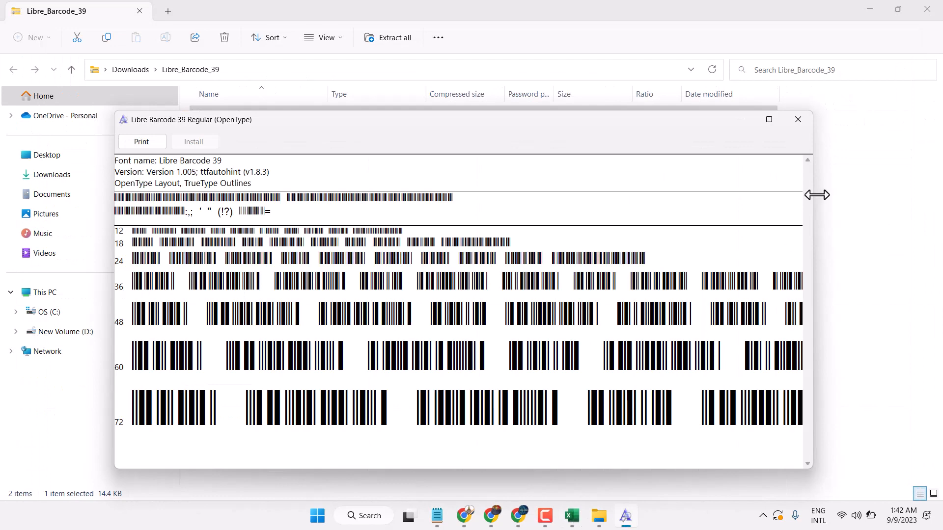
left_click(573, 517)
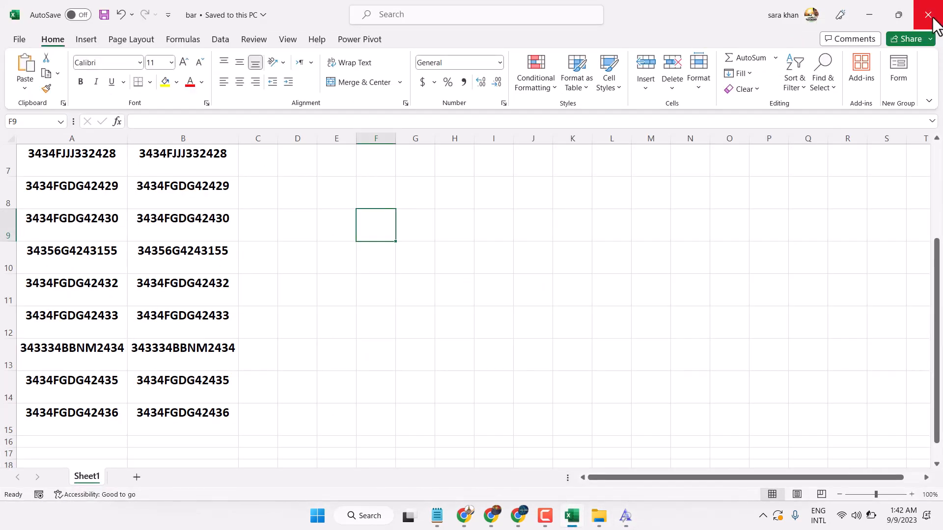
left_click(931, 17)
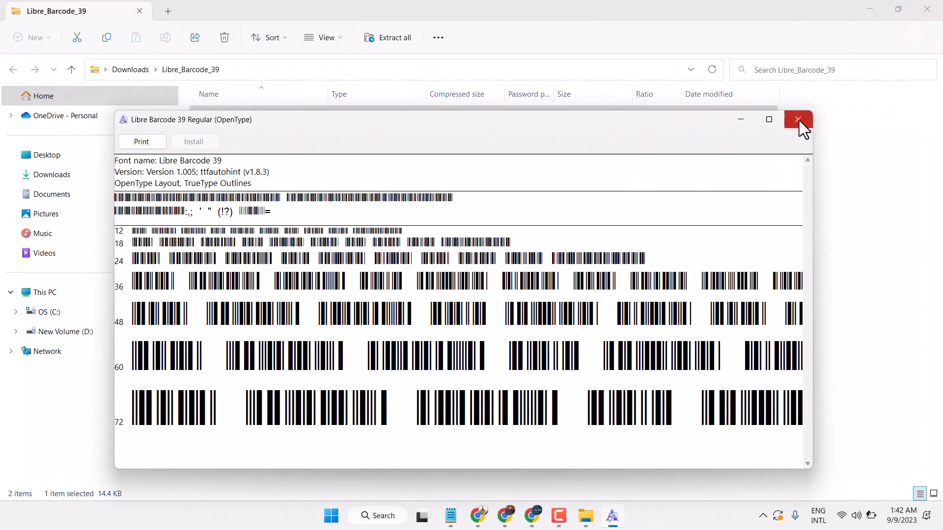
left_click(798, 119)
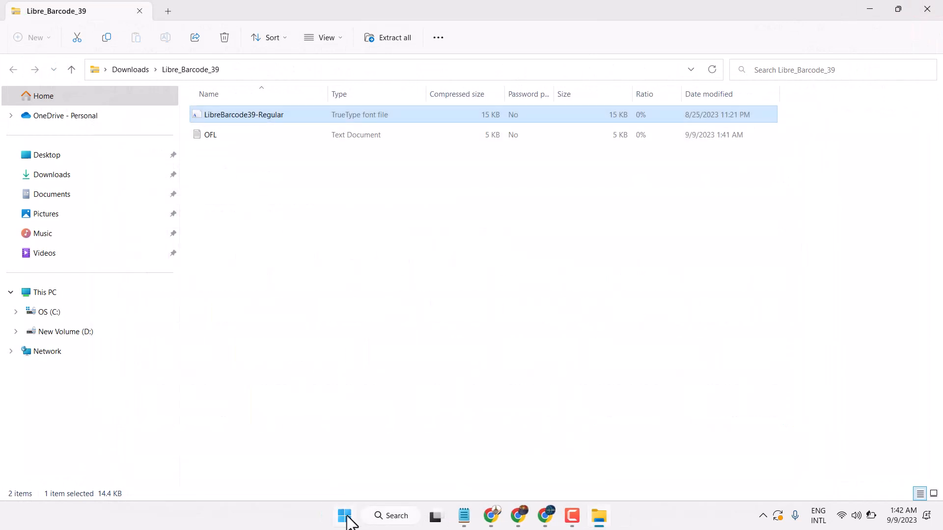
- Restart Excel and open the workbook bar from the Desktop
left_click(347, 520)
left_click(451, 208)
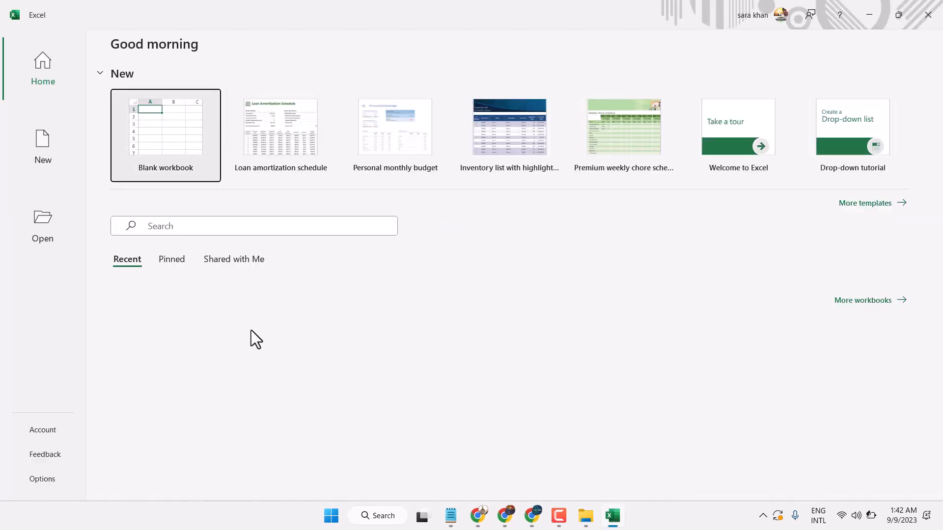
left_click(42, 222)
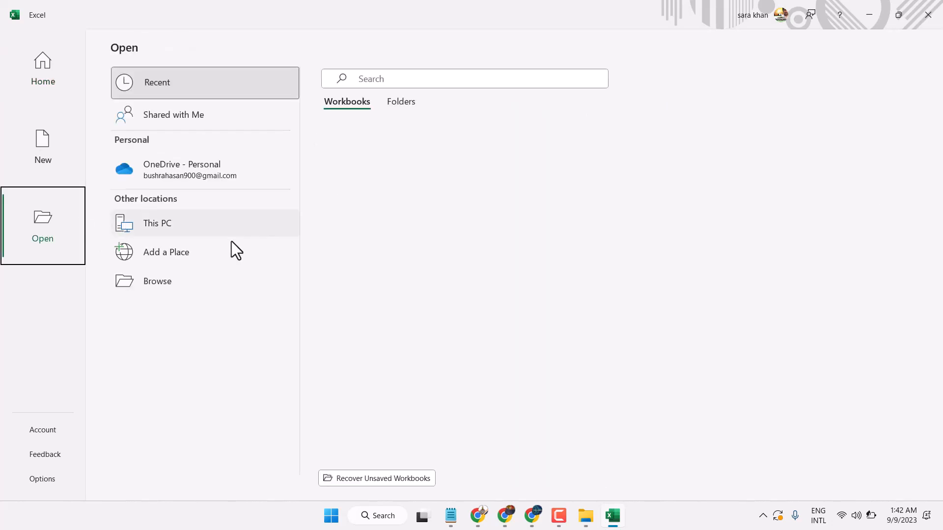
left_click(163, 279)
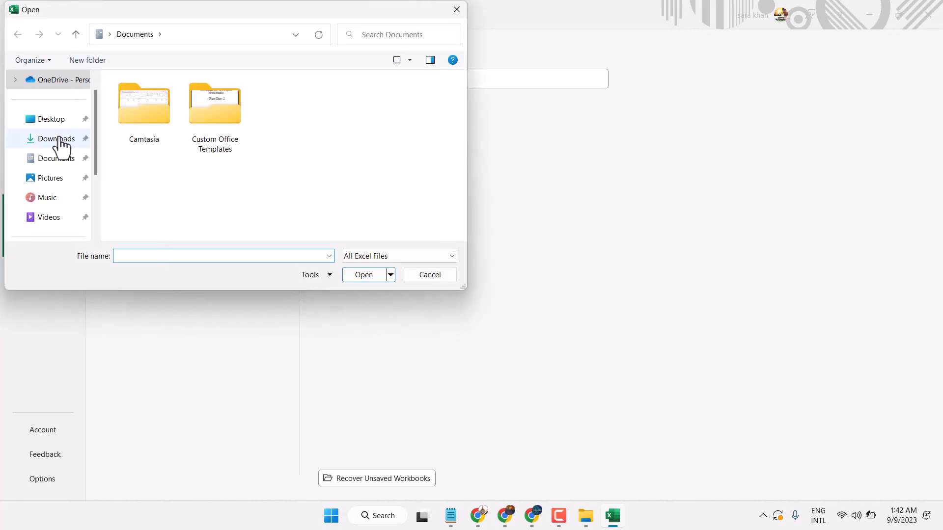
left_click(51, 123)
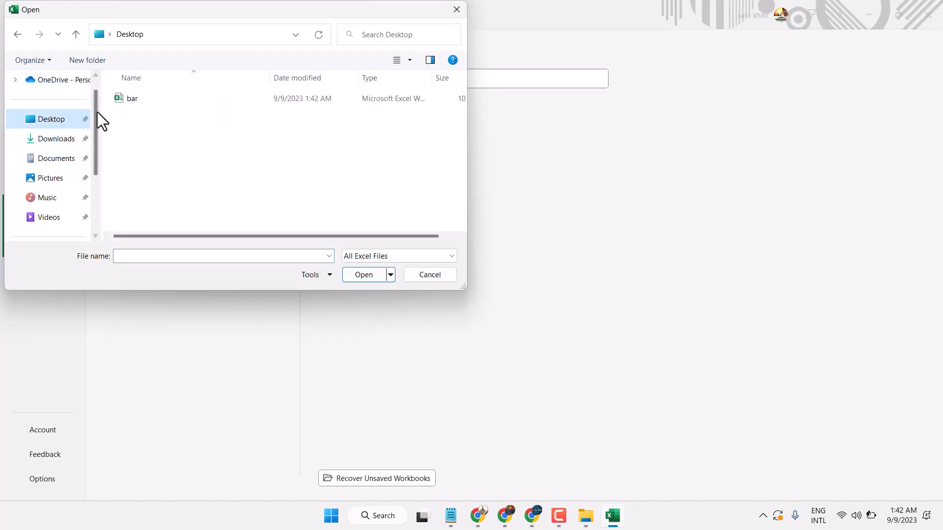
double_click(115, 100)
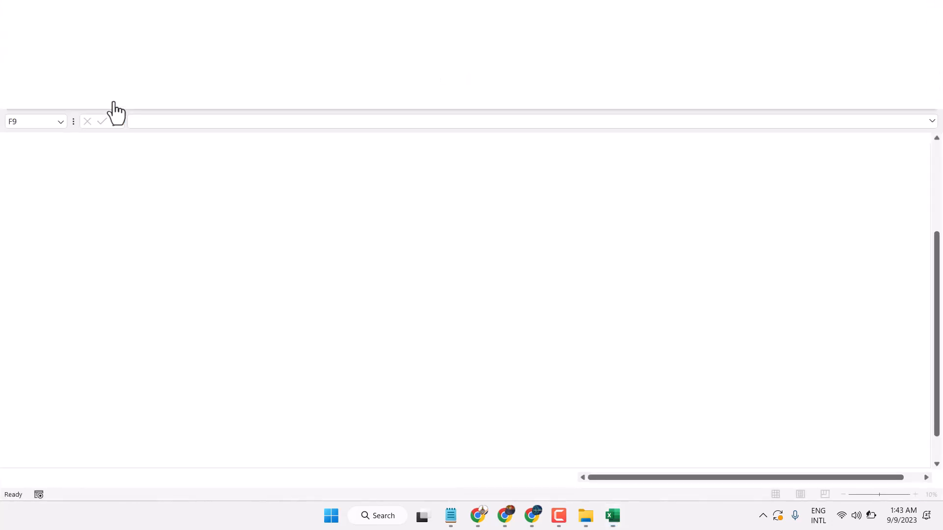
- Apply the Libre Barcode 39 font to cells B2:B15 in the BAR-CODE column, and deselect the range
scroll(228, 268, "up", 2)
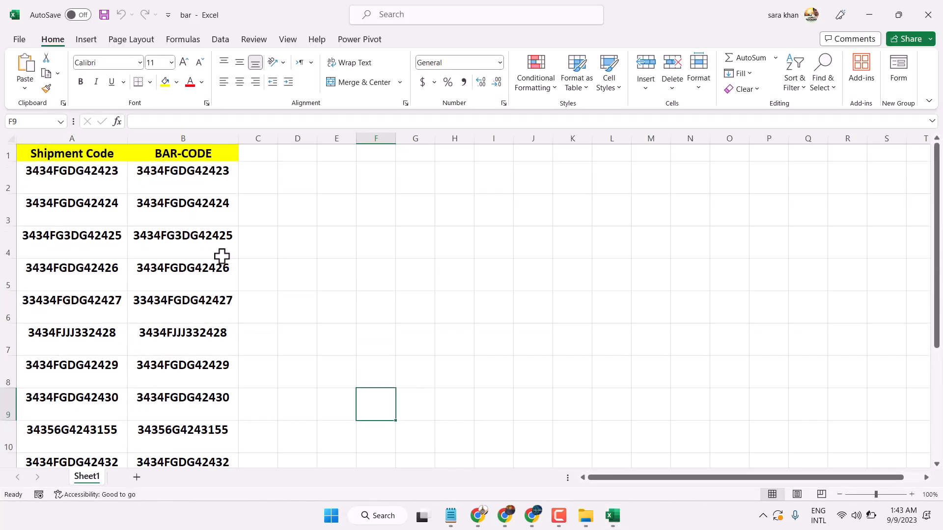
left_click(139, 169)
left_click_drag(139, 169, 217, 357)
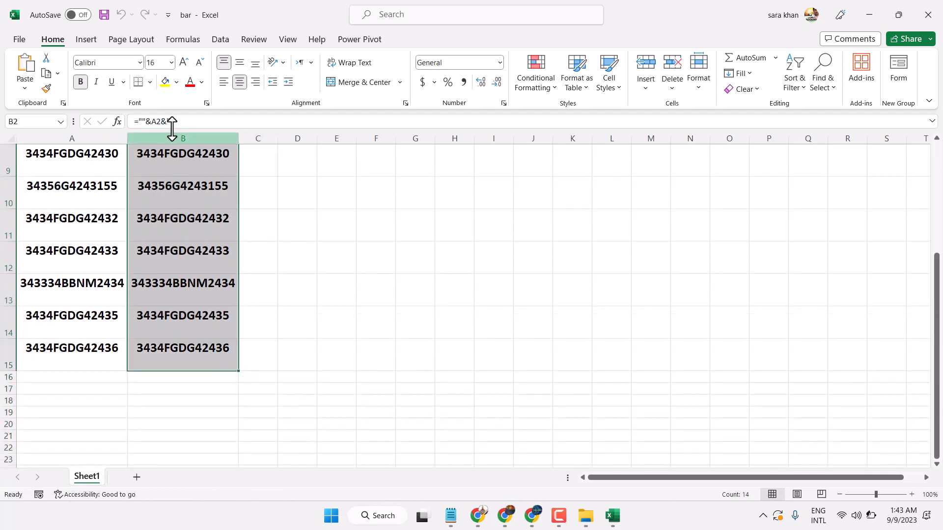
left_click(139, 62)
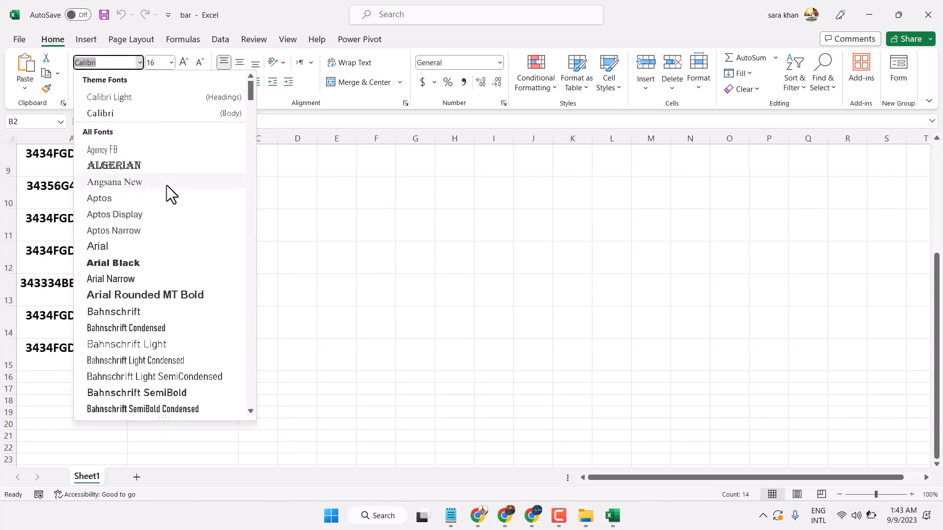
type("li")
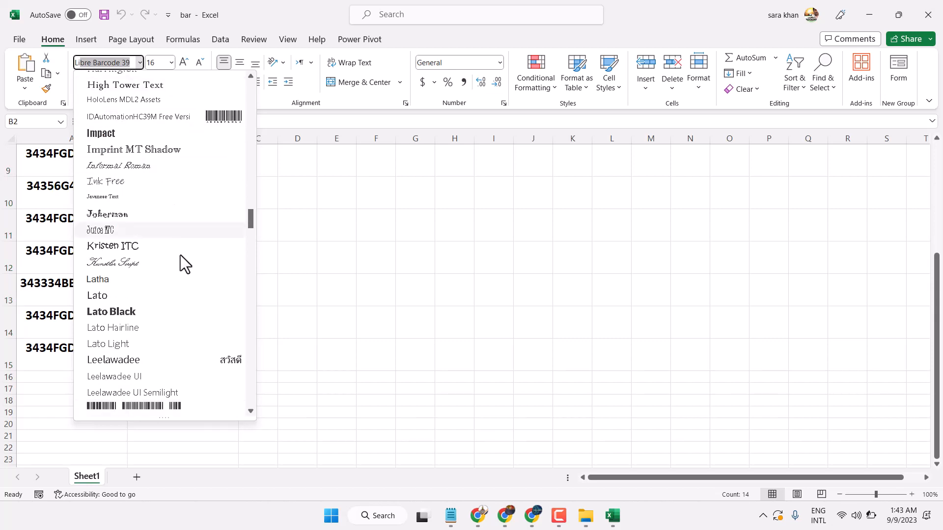
scroll(181, 256, "down", 2)
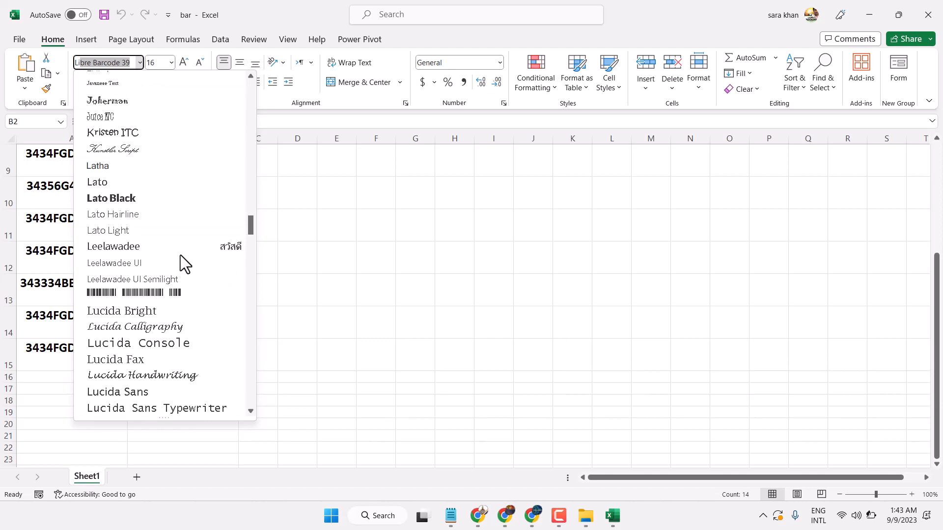
scroll(169, 323, "down", 4)
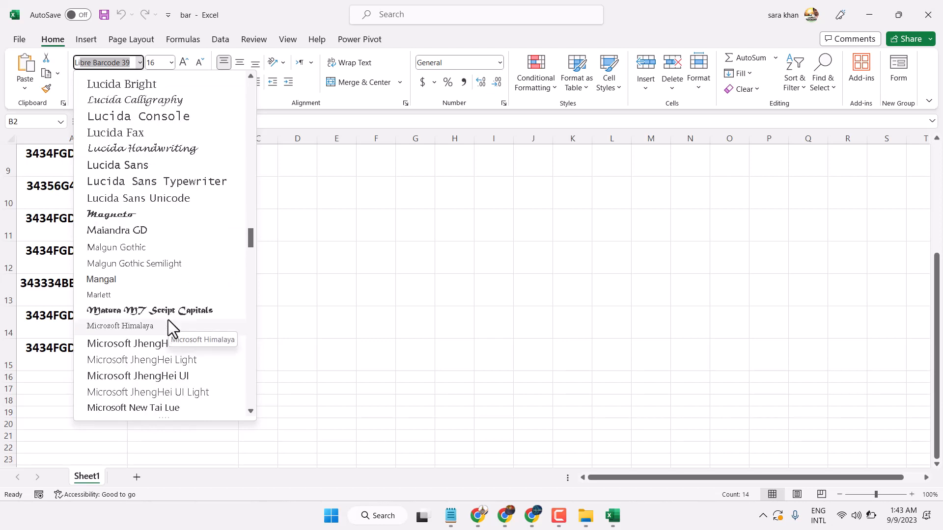
scroll(168, 320, "up", 2)
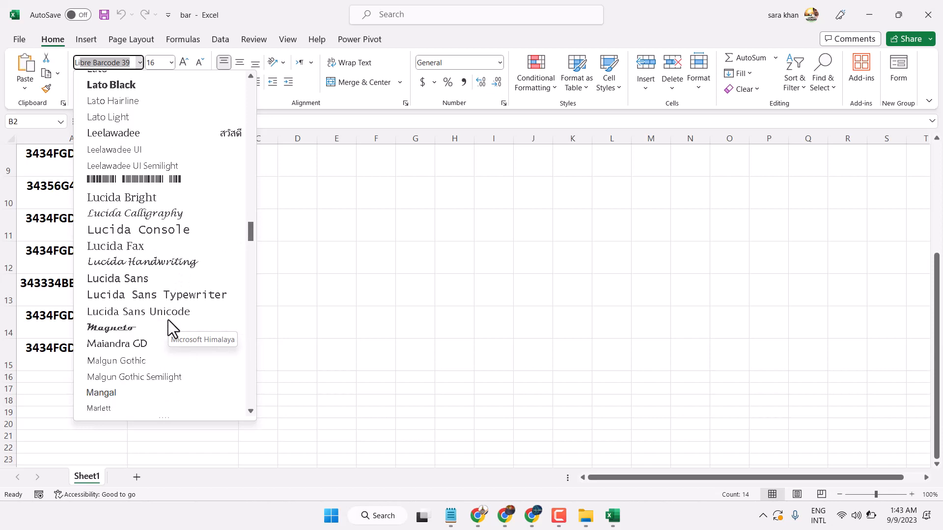
left_click(164, 177)
scroll(163, 177, "up", 3)
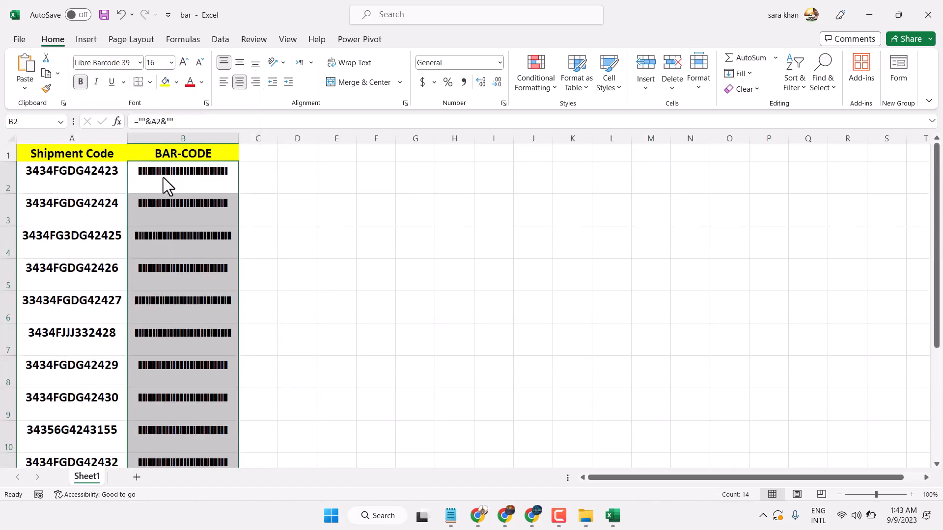
left_click(376, 221)
- Review the BAR-CODE column down to its last row, and switch to the Notepad window with the video title
scroll(354, 327, "down", 4)
scroll(354, 327, "down", 1)
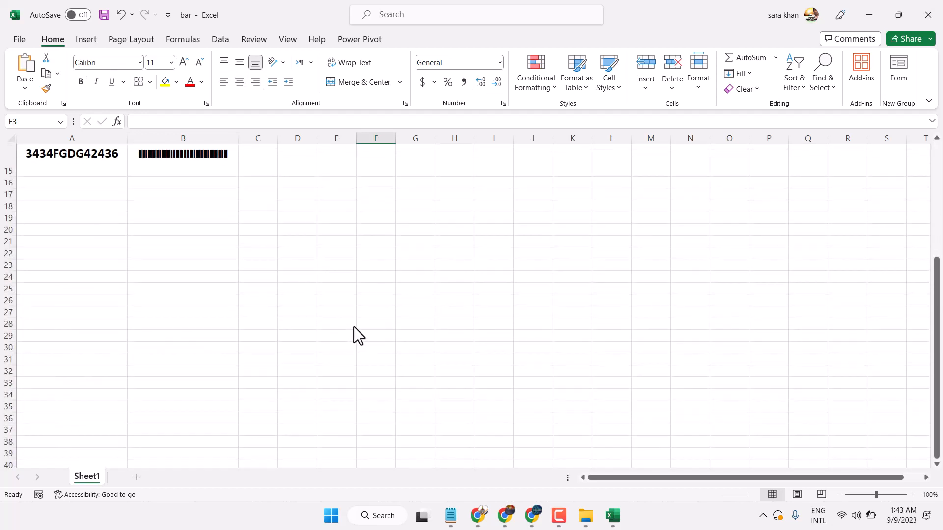
scroll(354, 327, "up", 5)
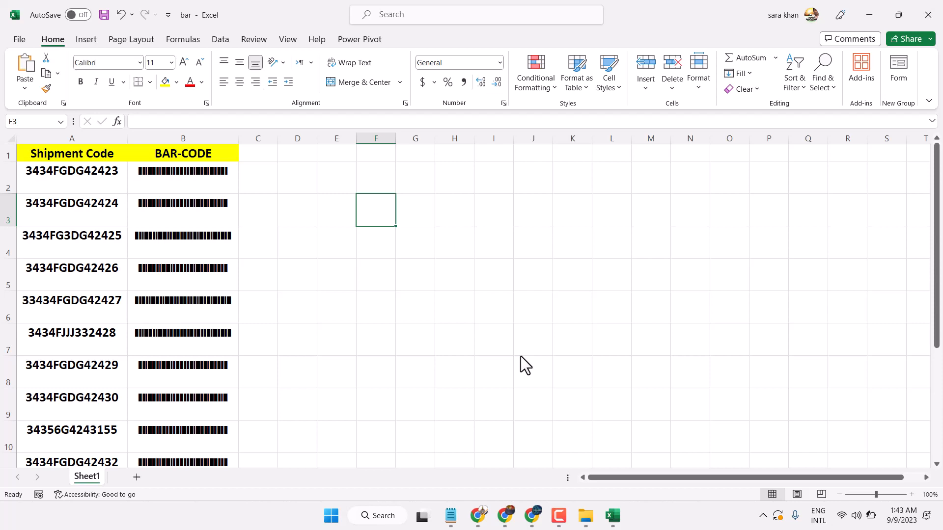
left_click(452, 516)
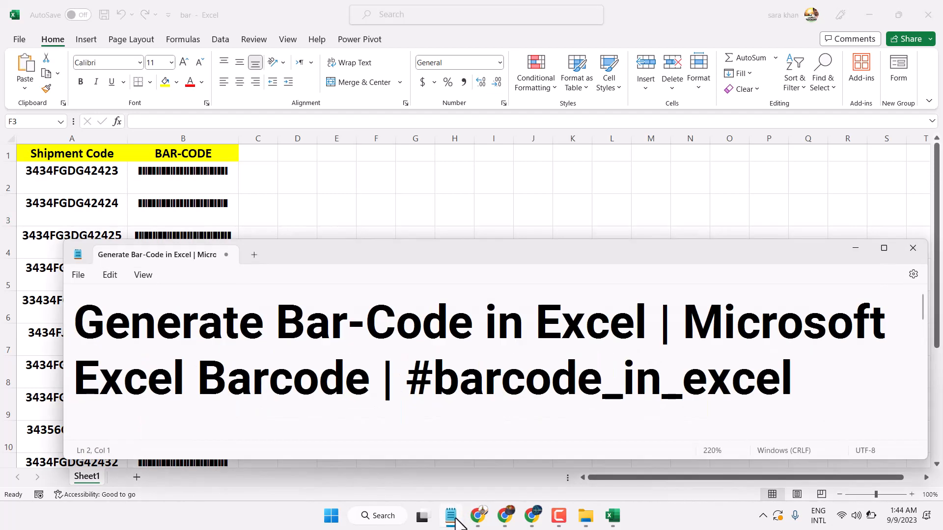